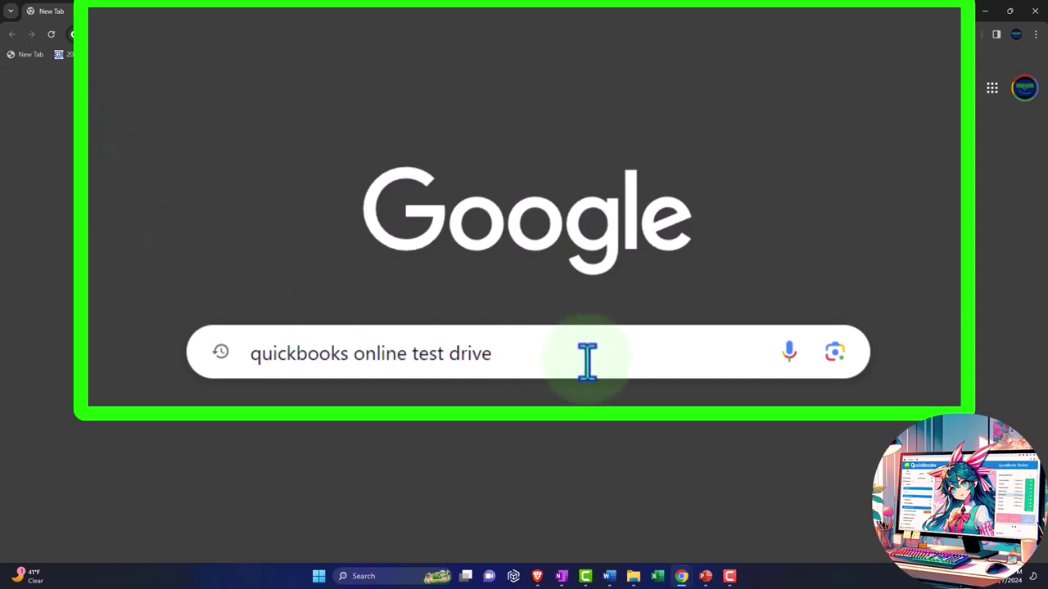
# Search Google for "quickbooks online test drive" and open the Test drive QuickBooks Online help article.
pyautogui.press('Return')
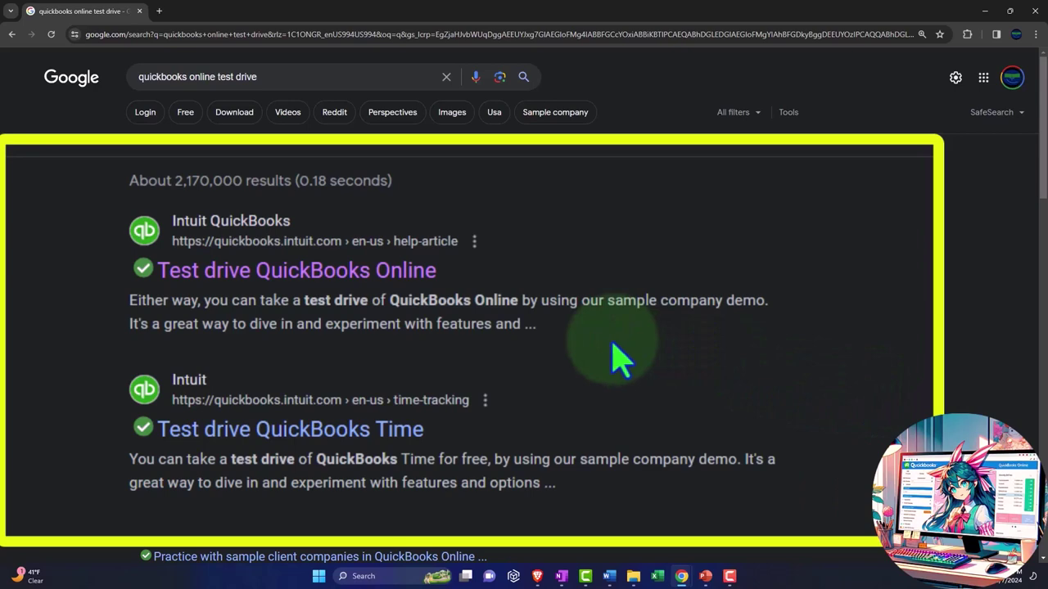
pyautogui.click(418, 274)
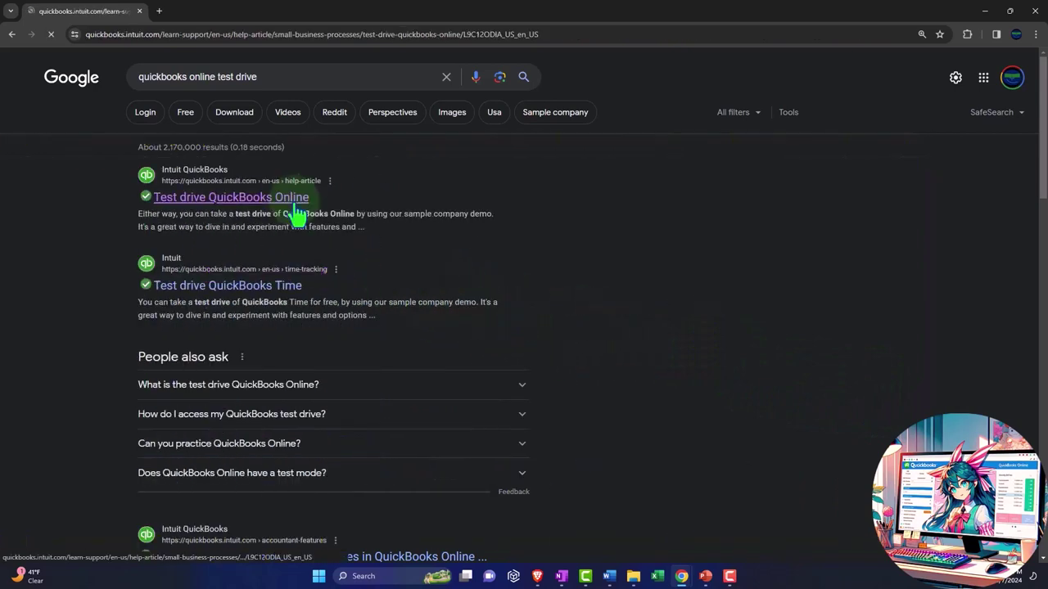
pyautogui.scroll(-3, 291, 216)
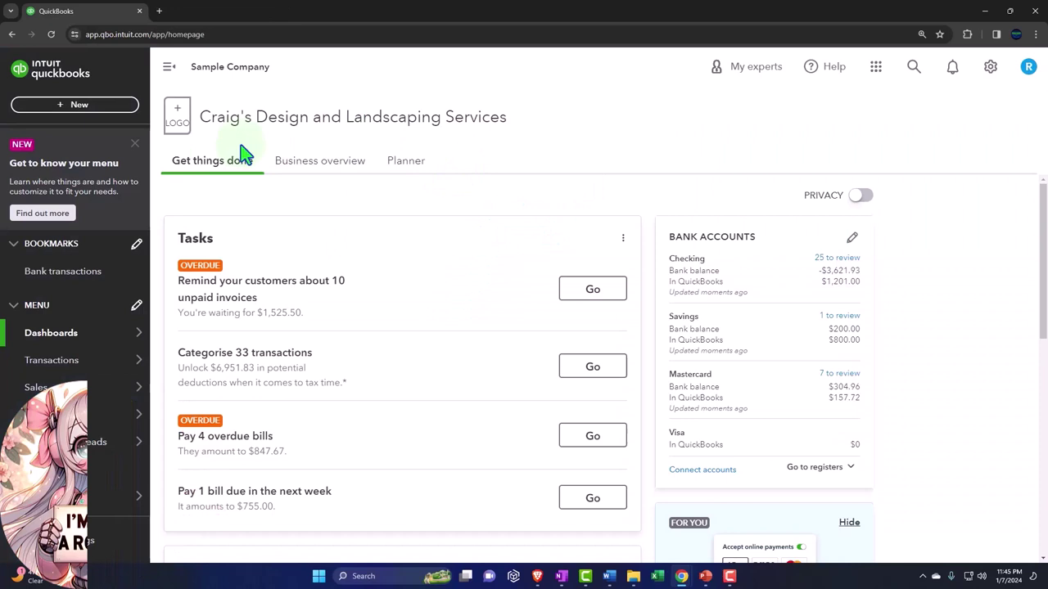
# Dismiss the menu introduction and open the favorite Balance Sheet and Profit and Loss reports in separate browser tabs.
pyautogui.click(135, 144)
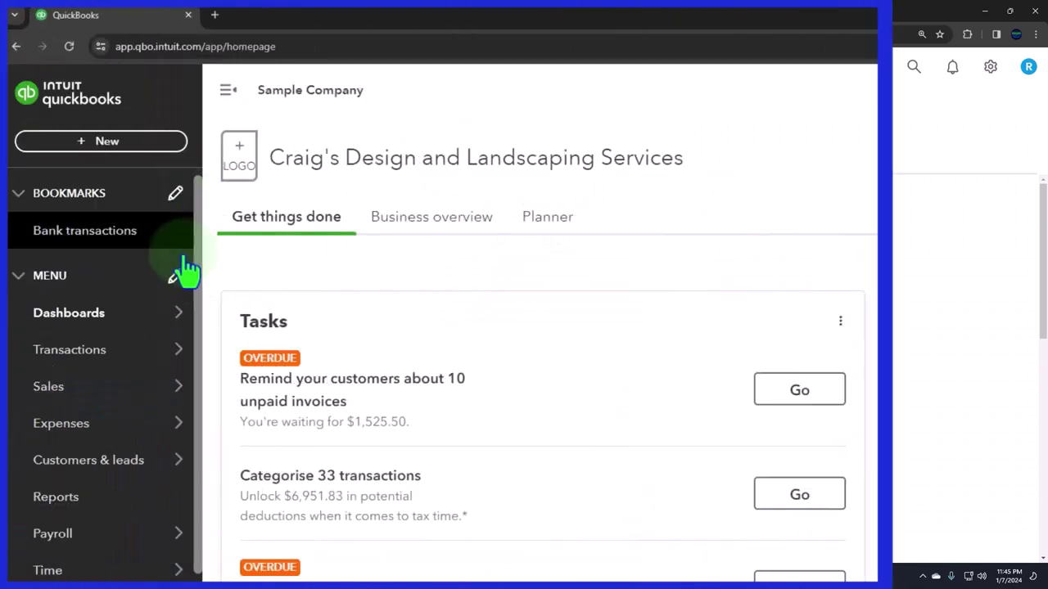
pyautogui.click(92, 502)
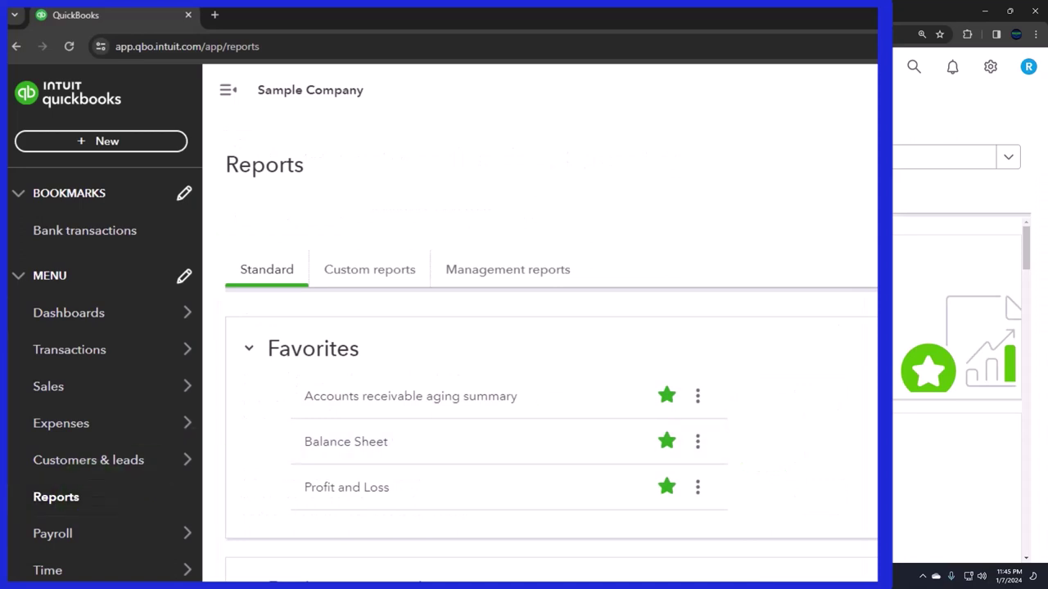
pyautogui.rightClick(323, 442)
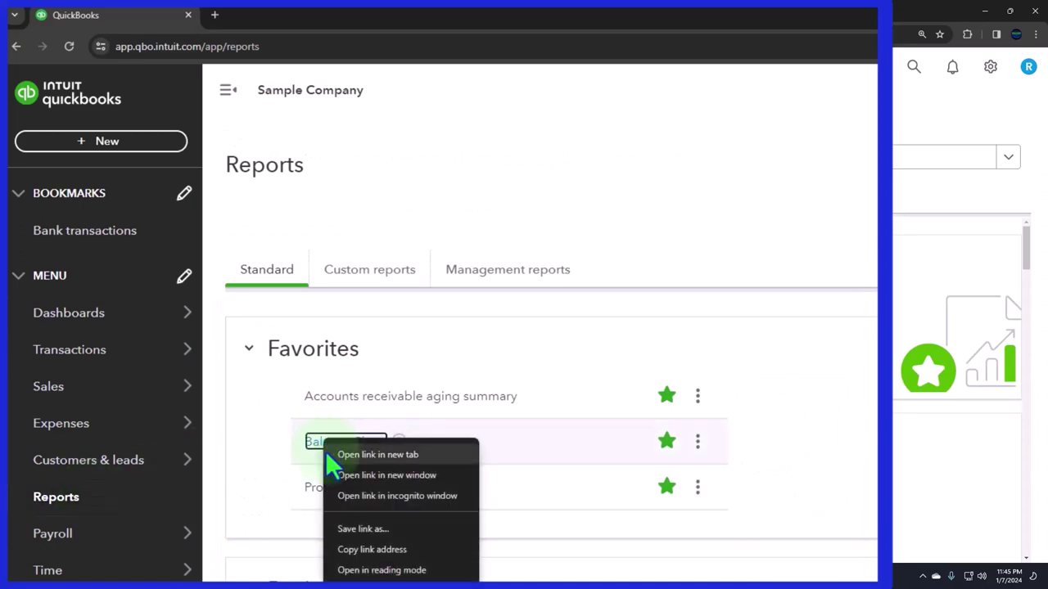
pyautogui.click(419, 455)
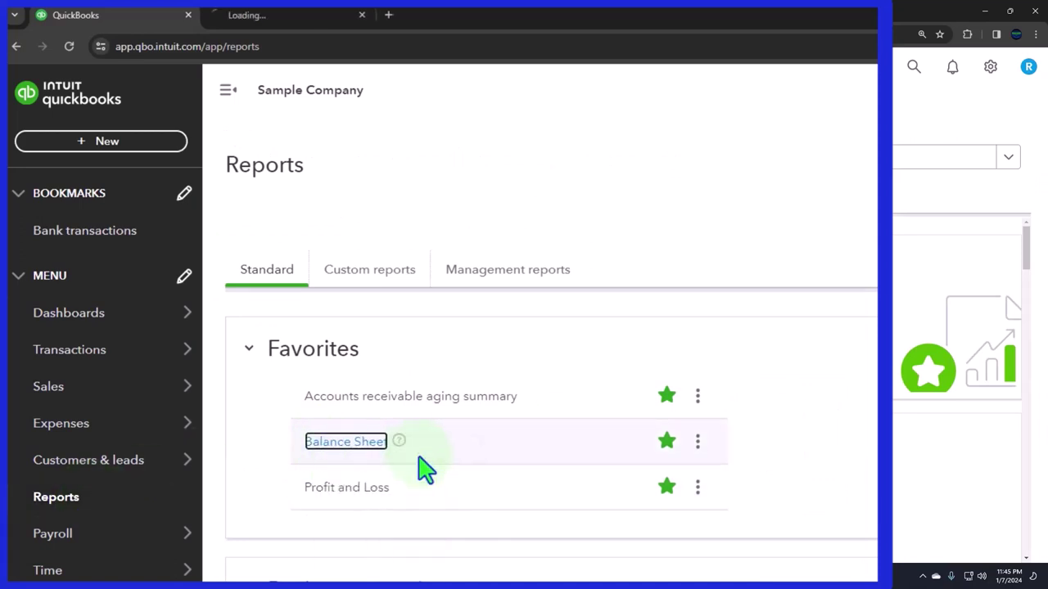
pyautogui.rightClick(358, 489)
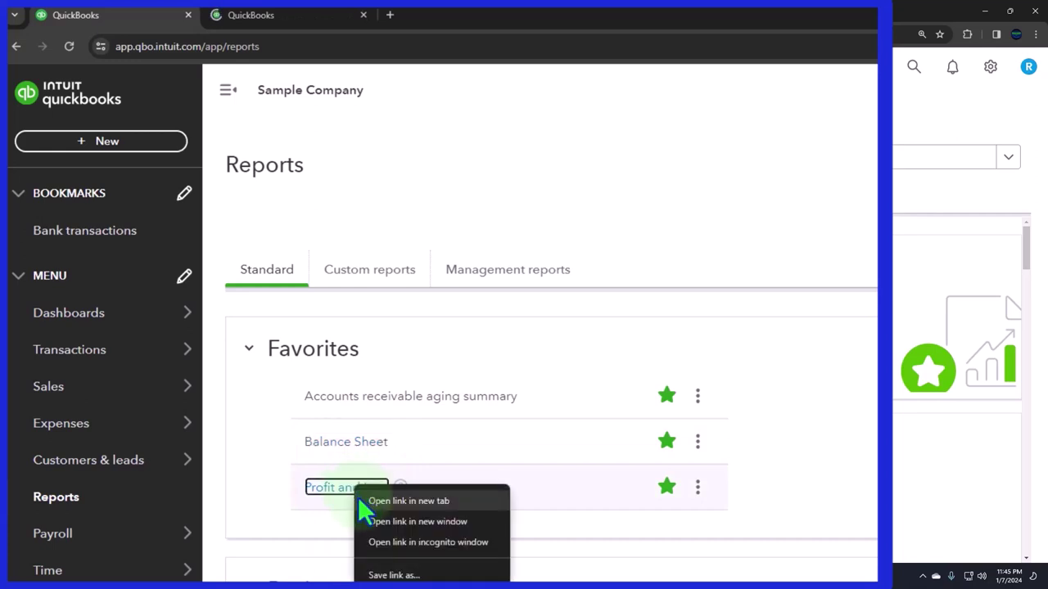
pyautogui.click(461, 501)
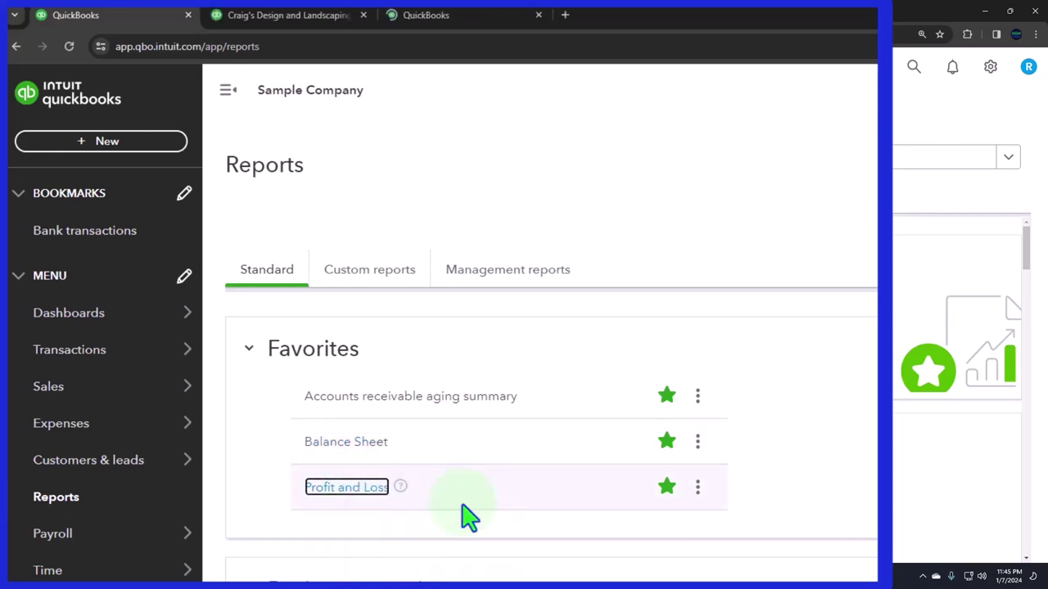
# Collapse the navigation menu in the Balance Sheet's browser tab and run the report for 01/01/2023 to 12/31/2023.
pyautogui.click(319, 21)
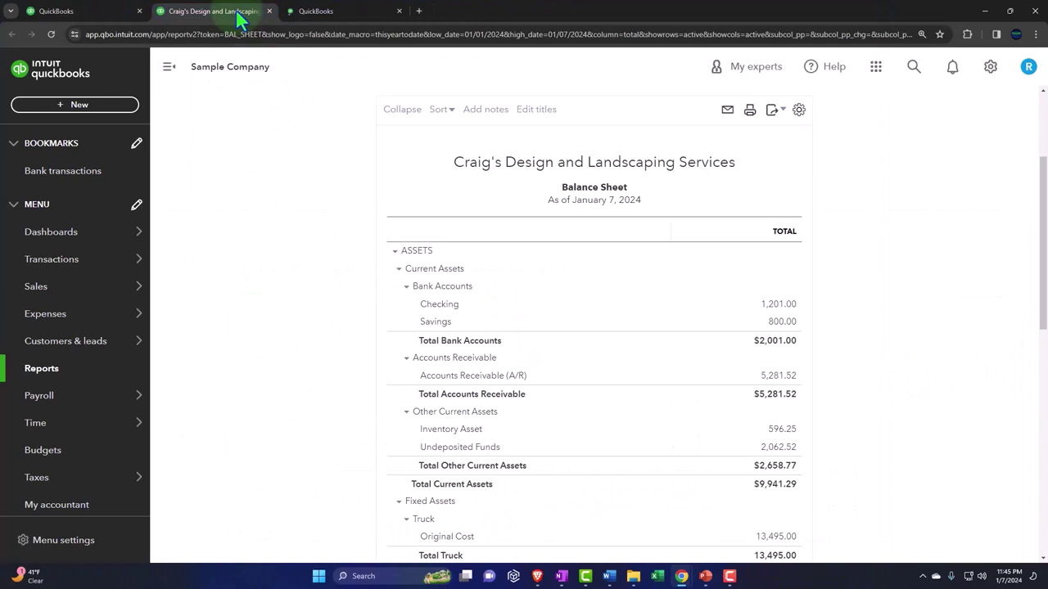
pyautogui.click(169, 68)
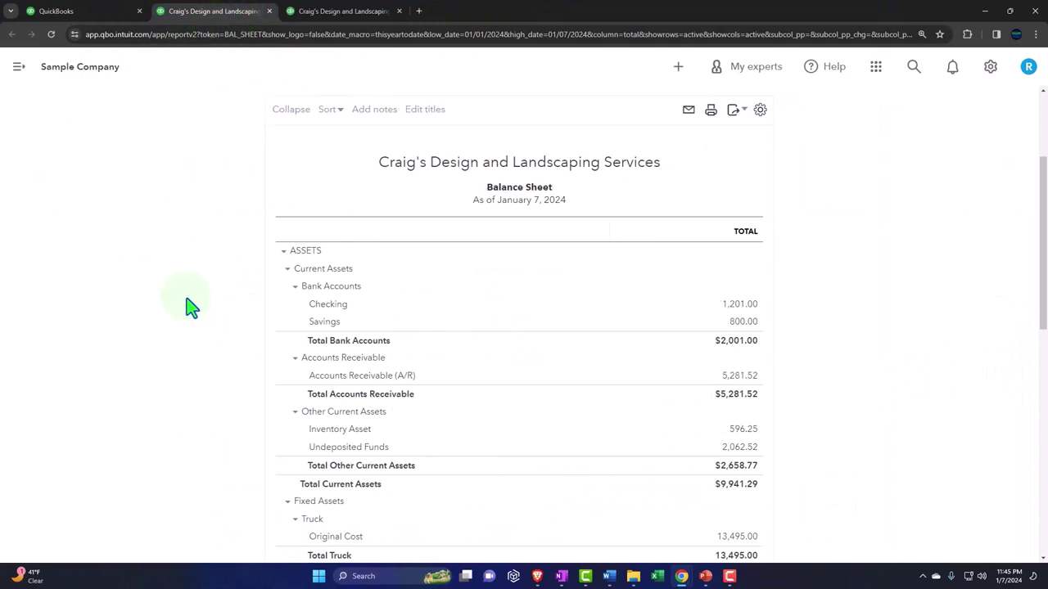
pyautogui.scroll(3, 187, 303)
pyautogui.click(220, 174)
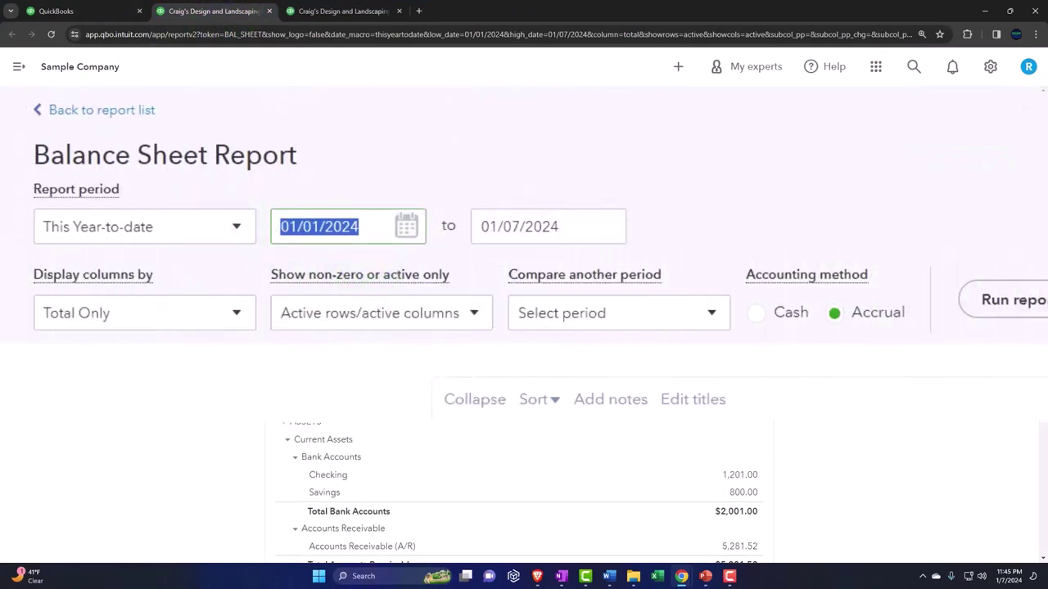
pyautogui.write('01/01/2023')
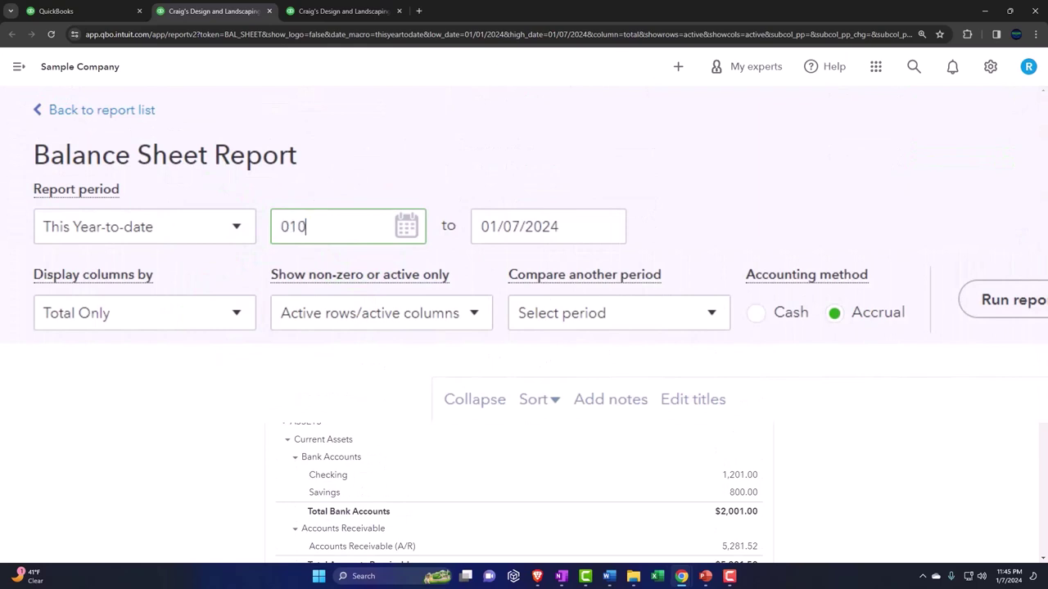
pyautogui.press('Tab')
pyautogui.write('12/31/2023')
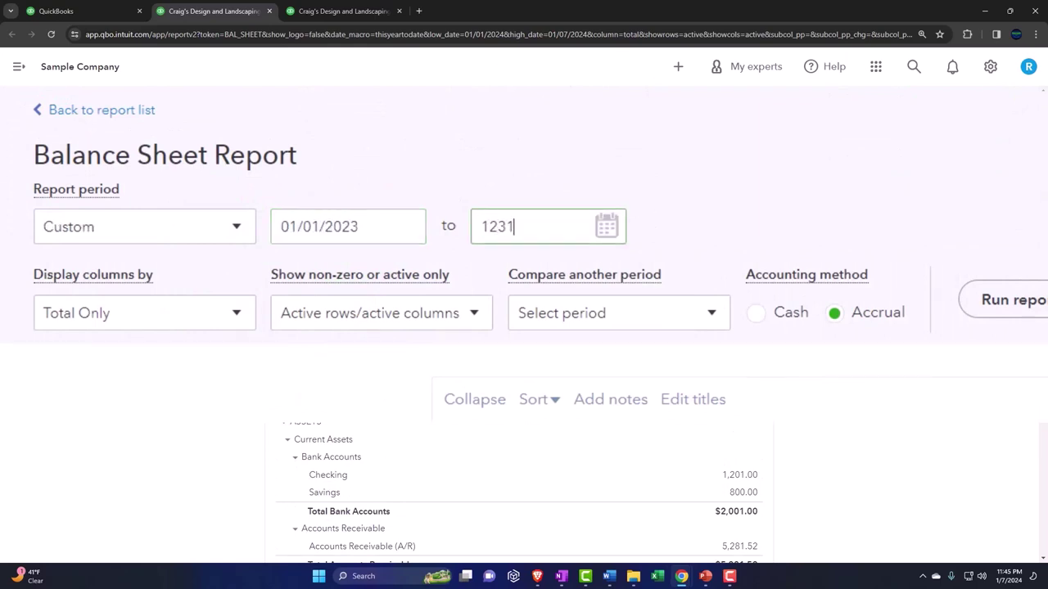
pyautogui.press('Tab')
pyautogui.click(619, 219)
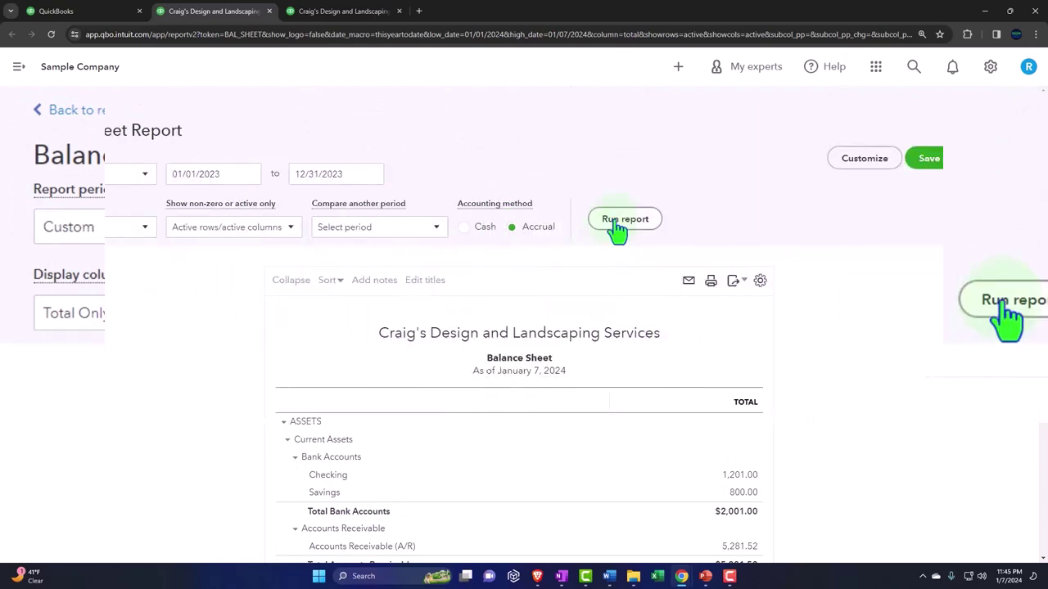
pyautogui.scroll(-2, 620, 225)
# Collapse the navigation menu in the Profit and Loss browser tab and run the report for 01/01/2023 to 12/31/2023.
pyautogui.click(336, 11)
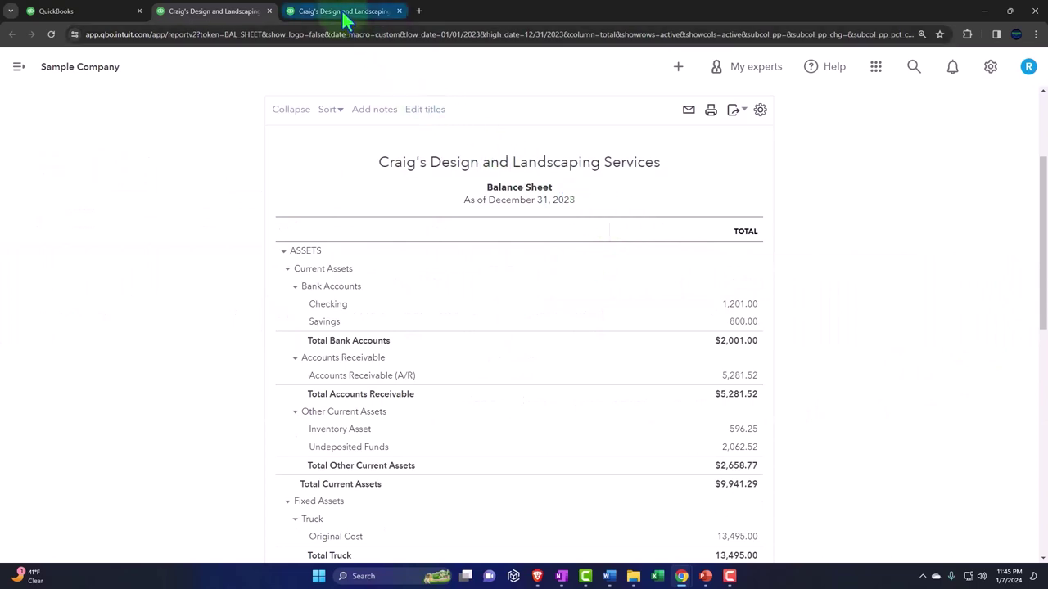
pyautogui.click(166, 66)
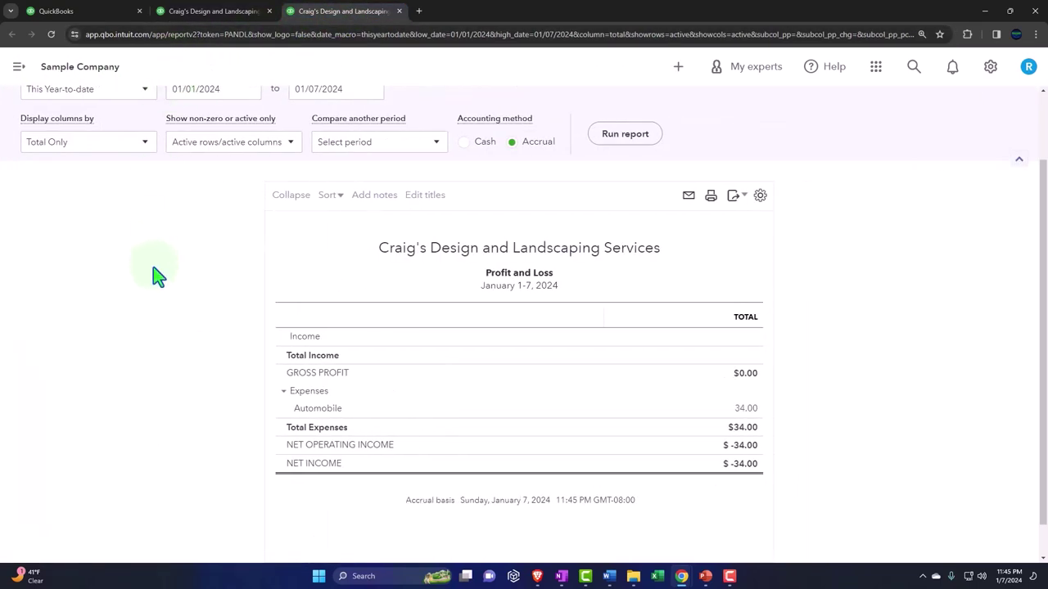
pyautogui.scroll(2, 163, 262)
pyautogui.click(229, 172)
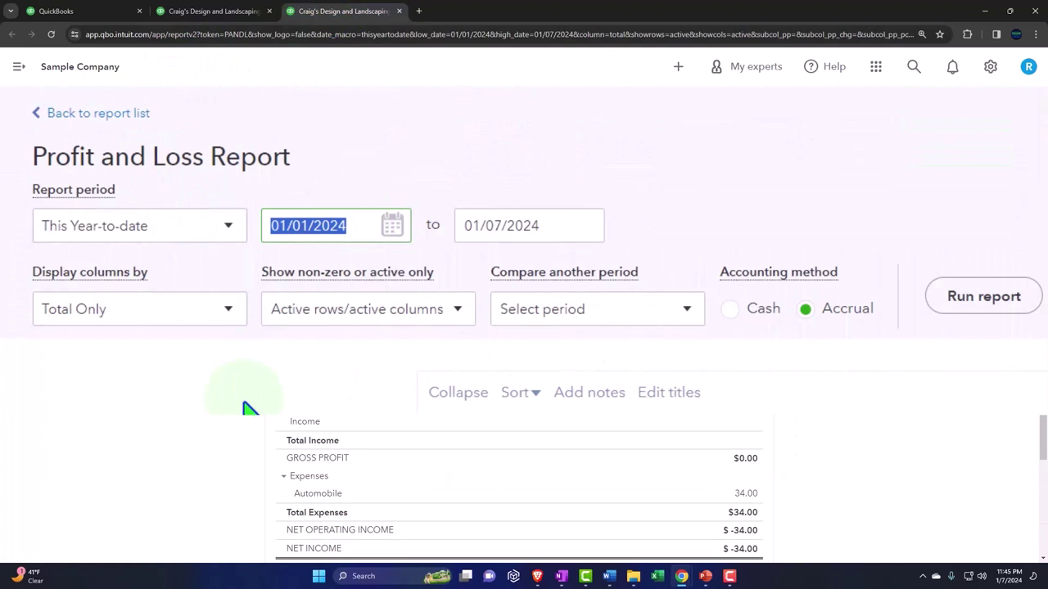
pyautogui.write('010123')
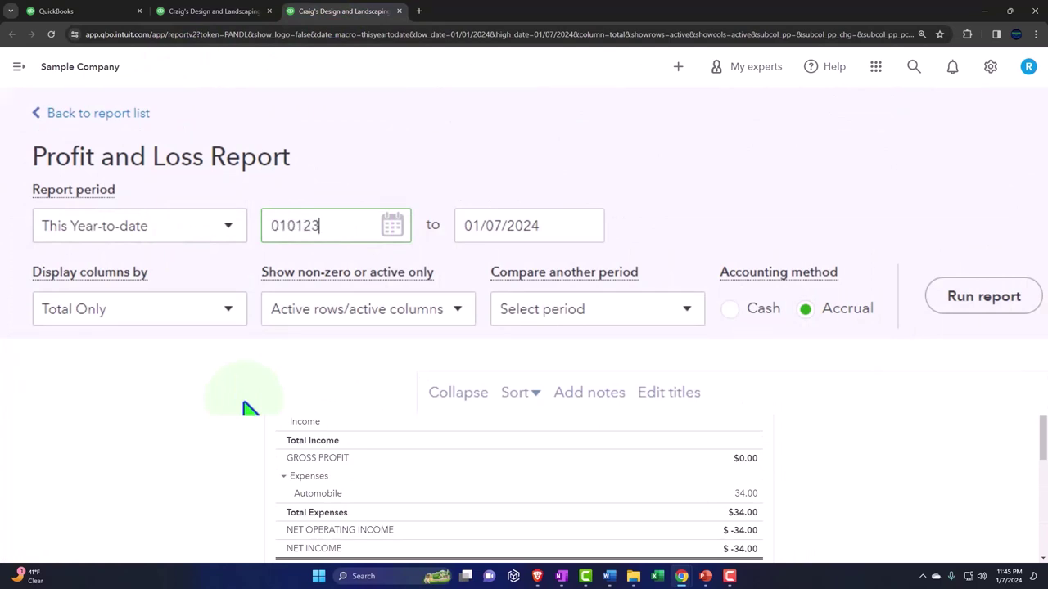
pyautogui.press('Tab')
pyautogui.write('2')
pyautogui.press('BackSpace')
pyautogui.write('123')
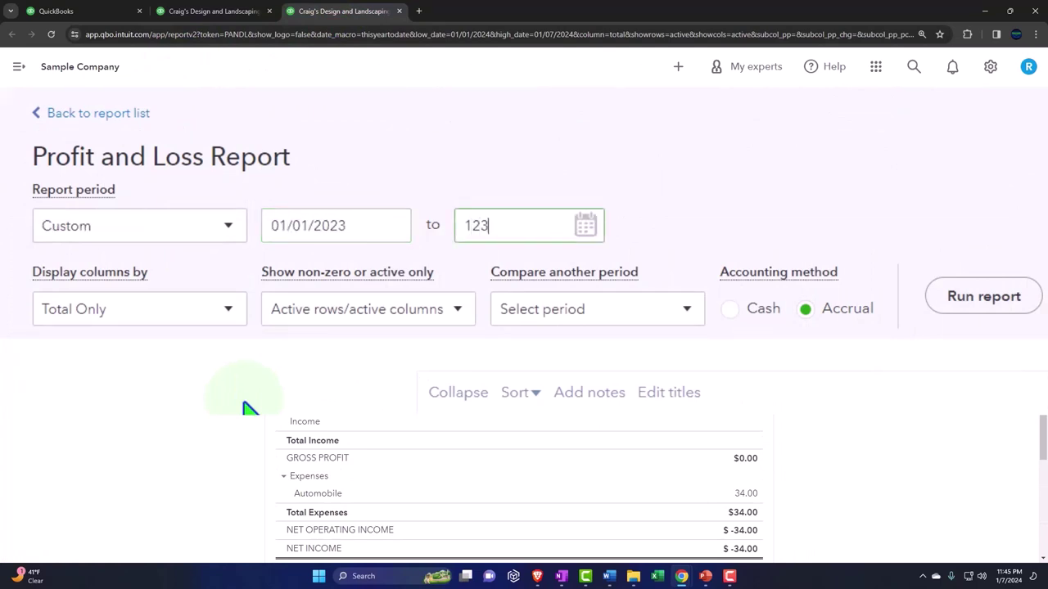
pyautogui.write('123')
pyautogui.click(625, 236)
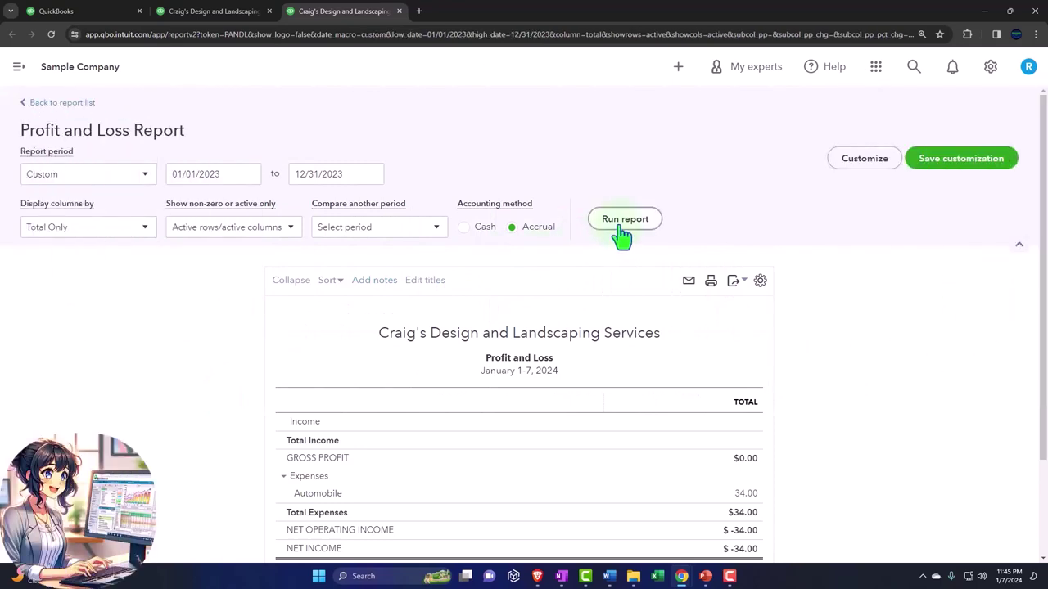
pyautogui.scroll(-2, 622, 236)
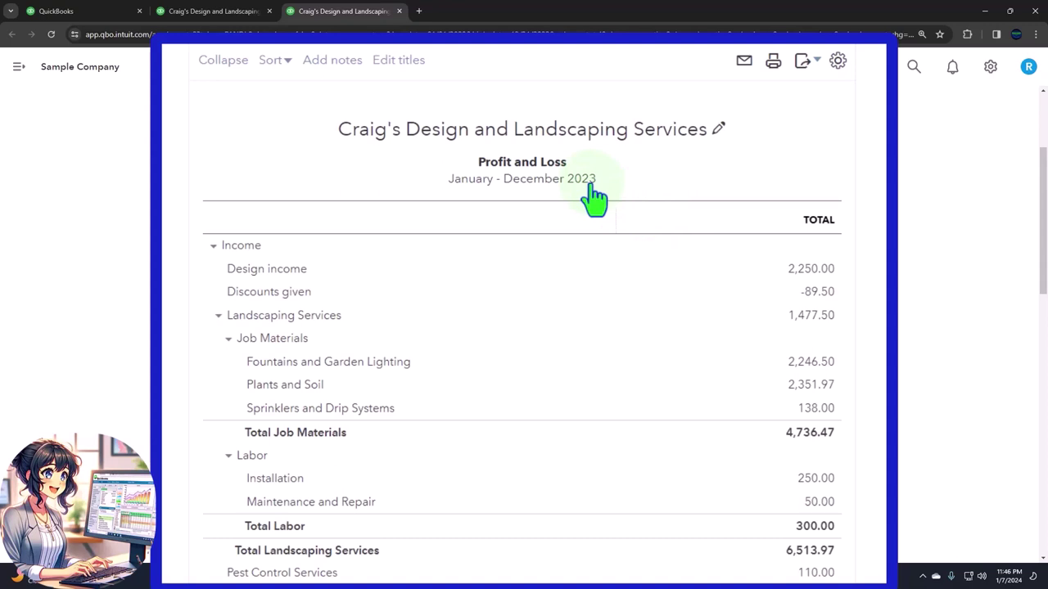
# Examine the transactions behind Accounts Receivable (A/R) on the Balance Sheet, and return to the report.
pyautogui.click(228, 16)
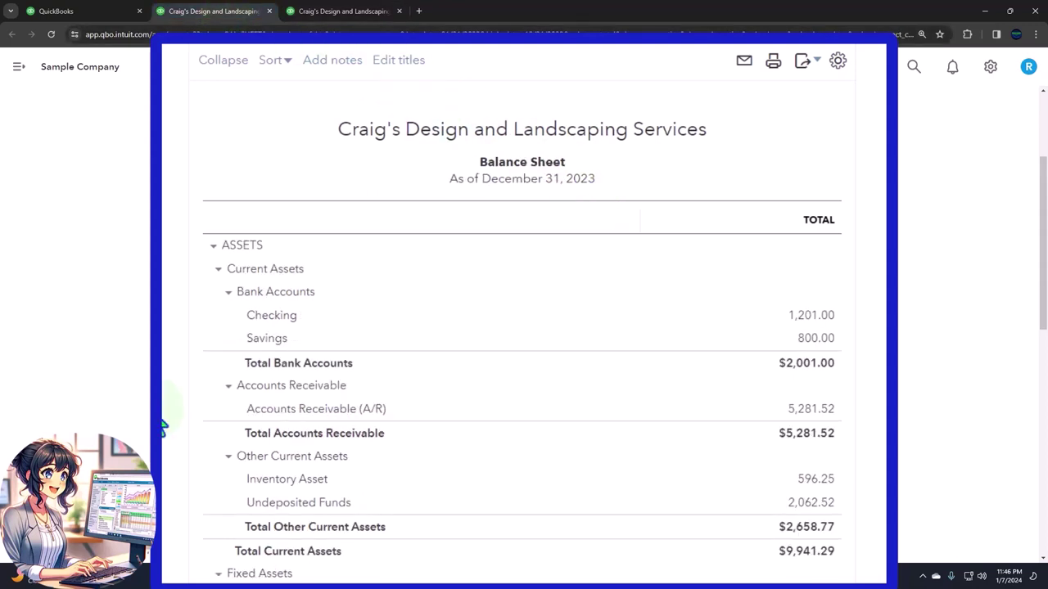
pyautogui.click(810, 418)
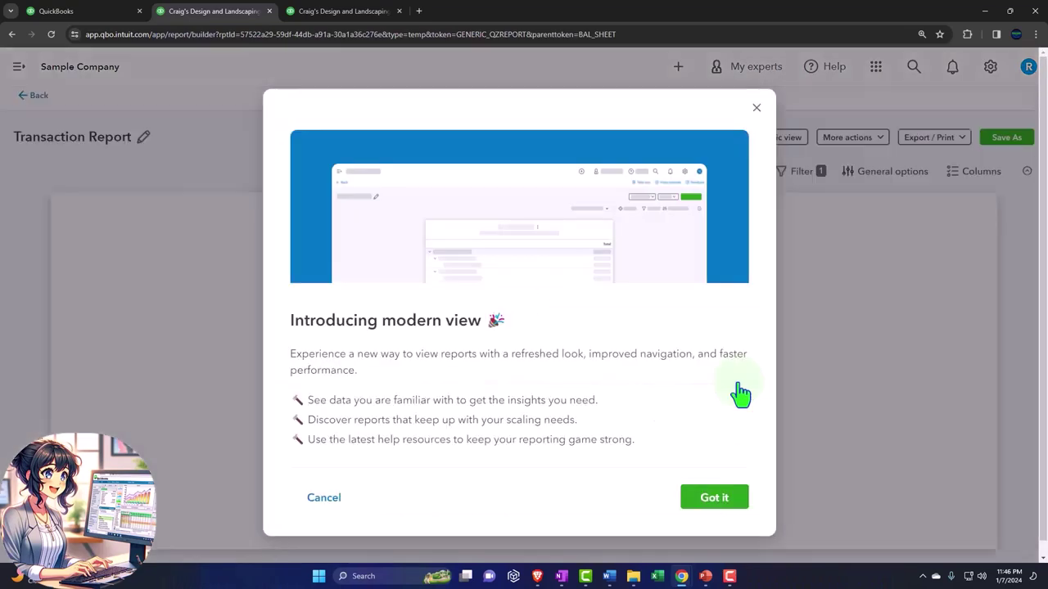
pyautogui.click(756, 110)
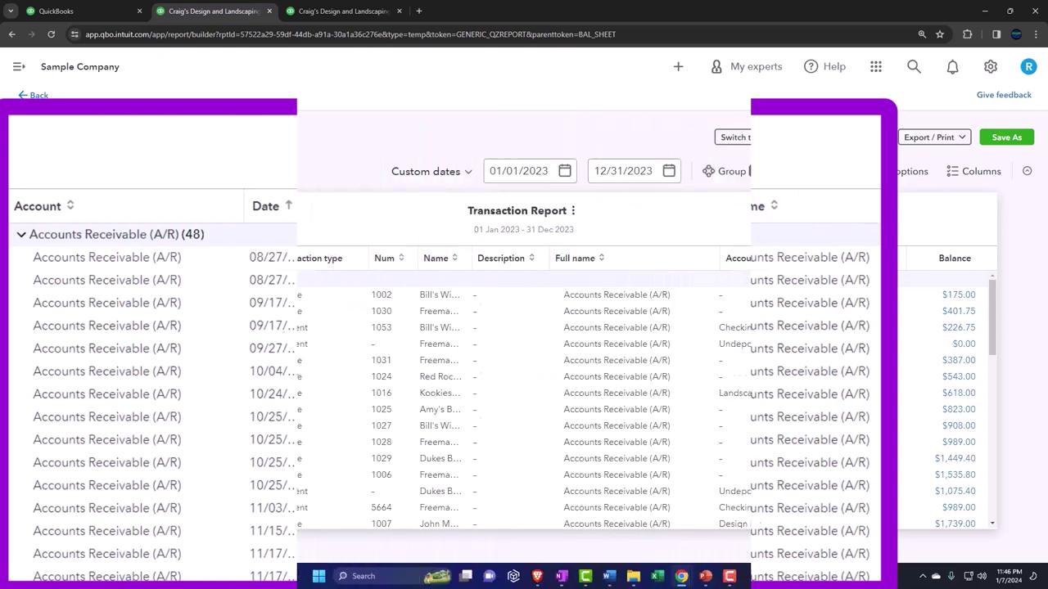
pyautogui.click(40, 97)
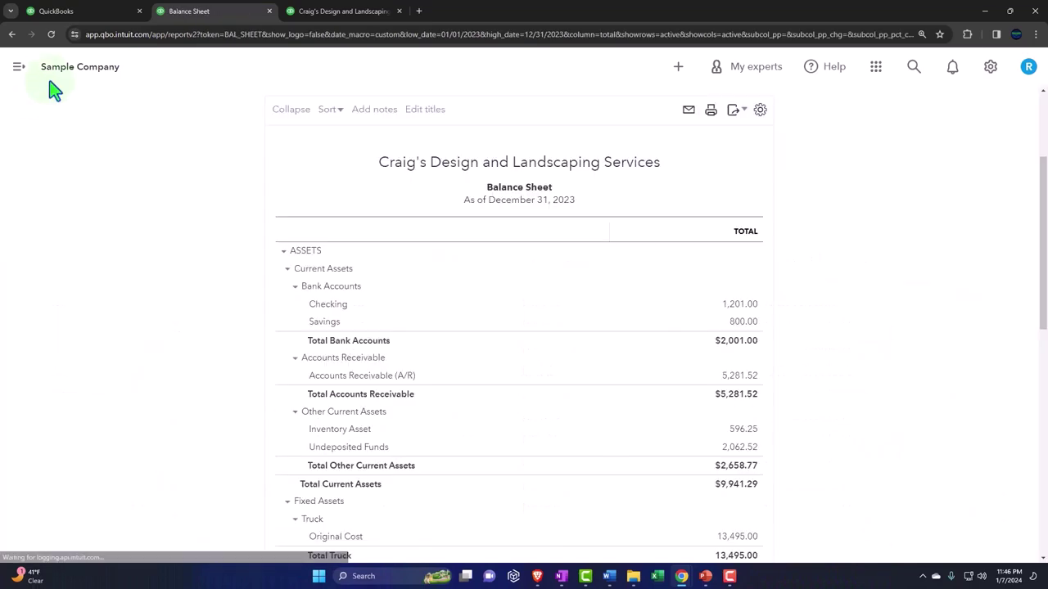
# Open the Customer Balance Summary report from the Who owes you section of the report list in a new browser tab.
pyautogui.click(90, 18)
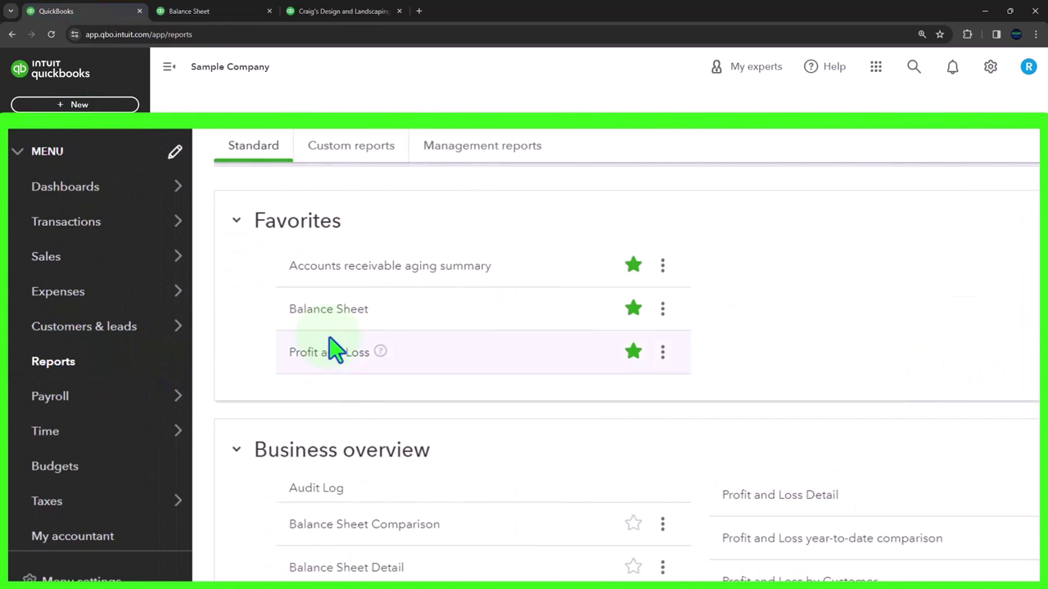
pyautogui.scroll(-4, 334, 346)
pyautogui.scroll(-3, 333, 346)
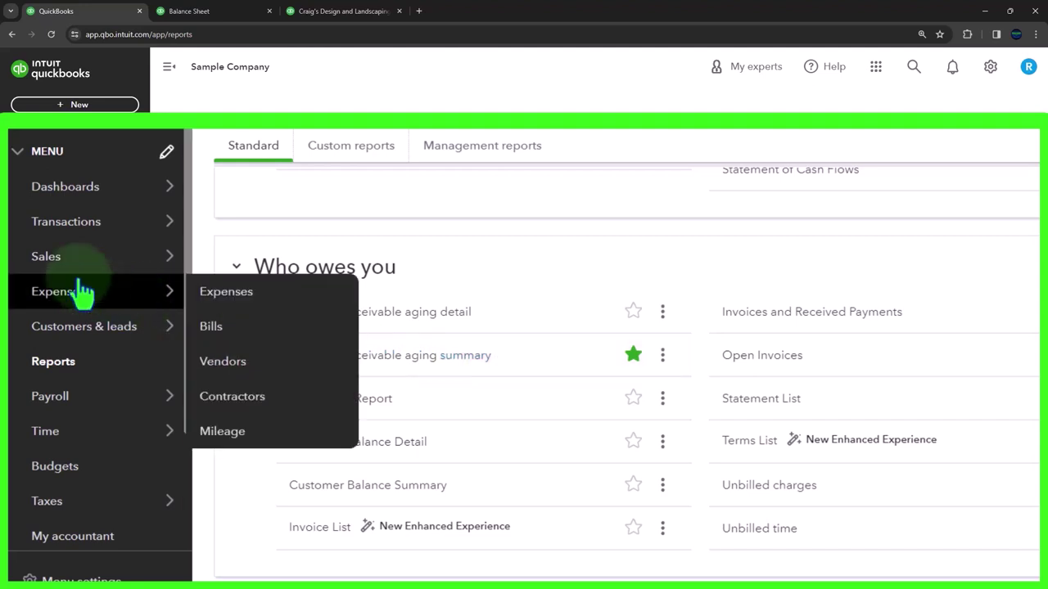
pyautogui.moveTo(71, 270)
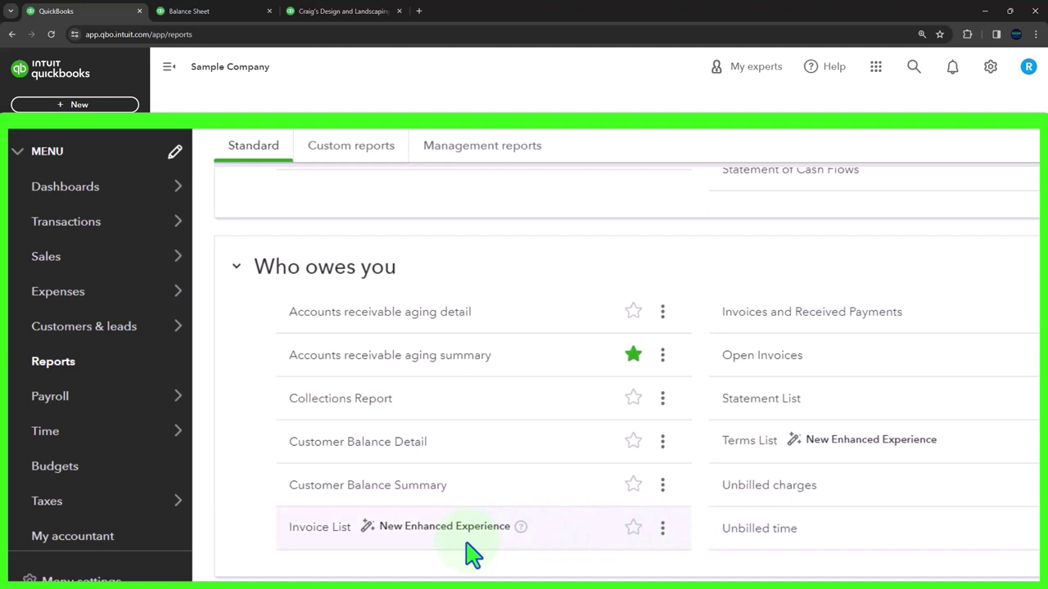
pyautogui.rightClick(408, 485)
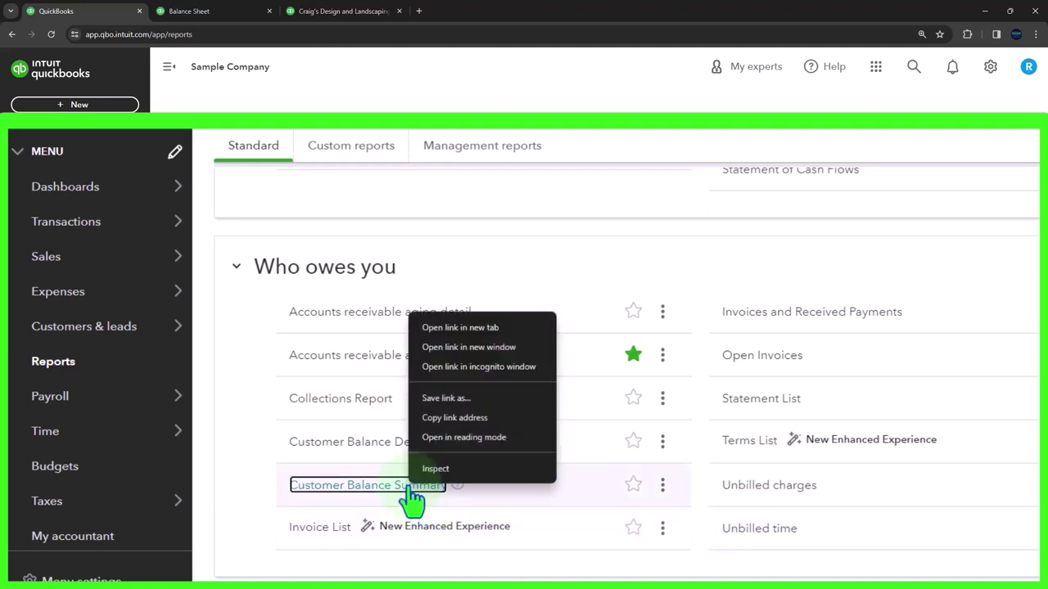
pyautogui.click(438, 327)
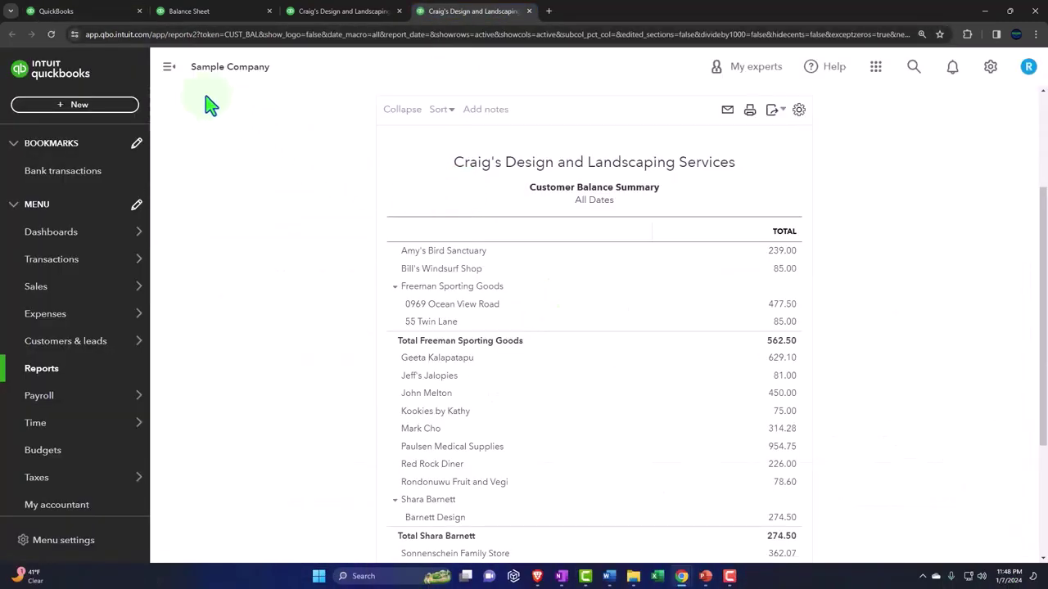
# Collapse the navigation menu in the Customer Balance Summary's browser tab and run the report with a custom period as of 12/31/2023.
pyautogui.click(169, 67)
pyautogui.scroll(2, 260, 309)
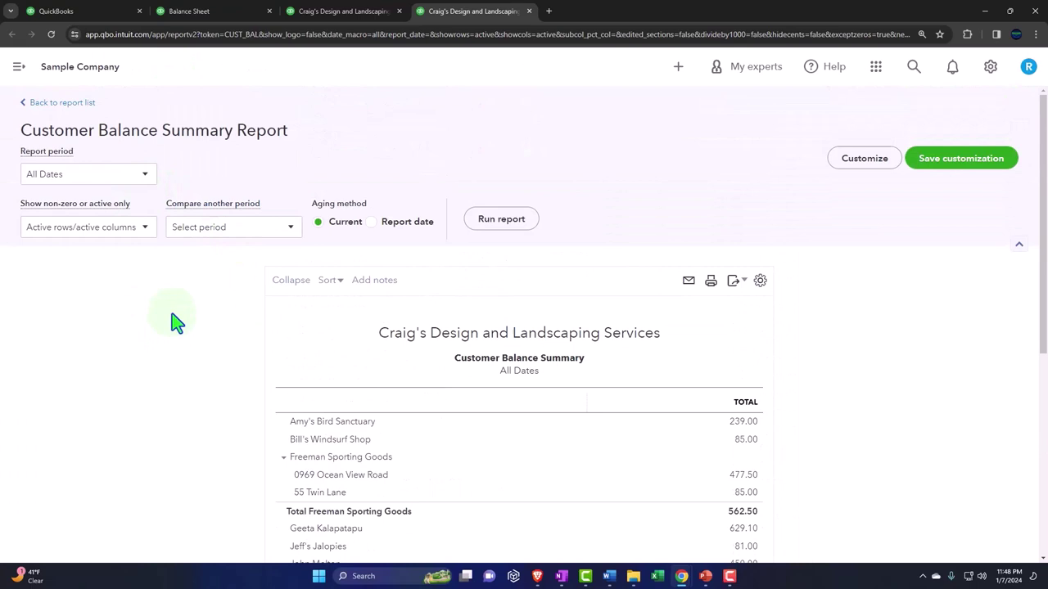
pyautogui.click(146, 182)
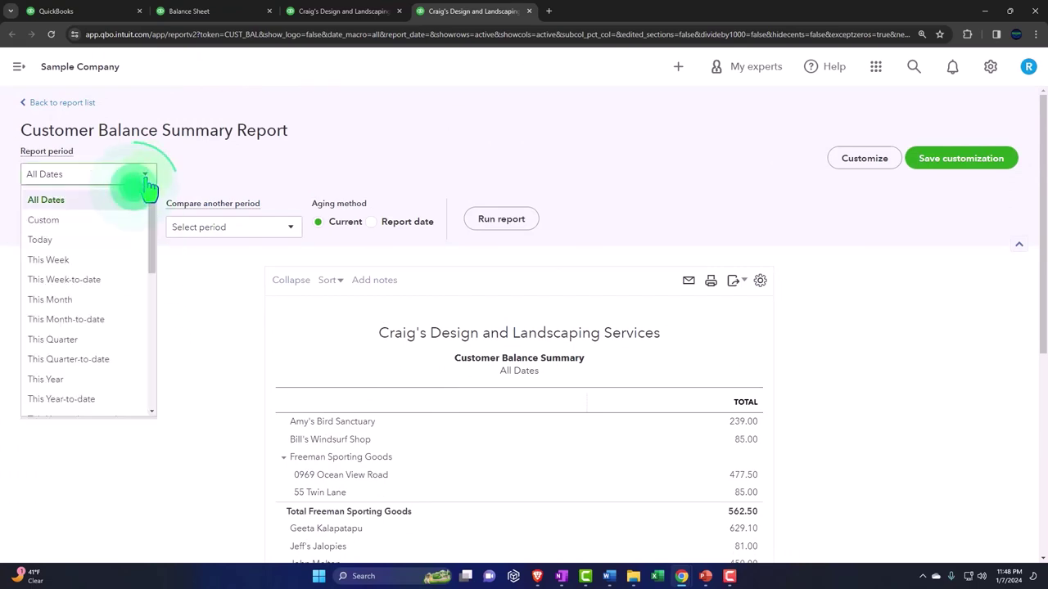
pyautogui.click(125, 219)
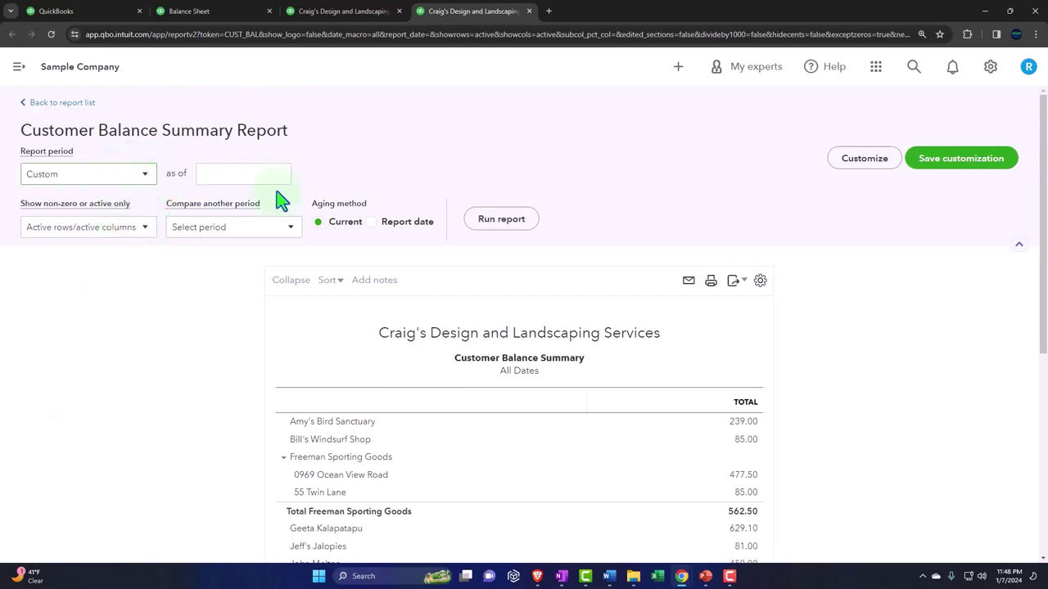
pyautogui.click(250, 173)
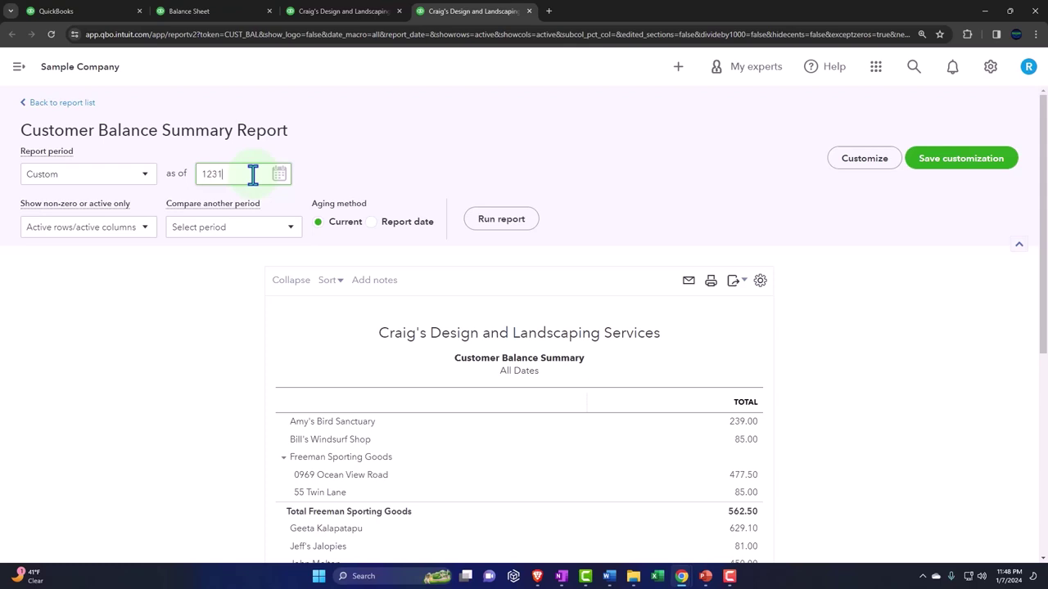
pyautogui.write('123123')
pyautogui.click(498, 217)
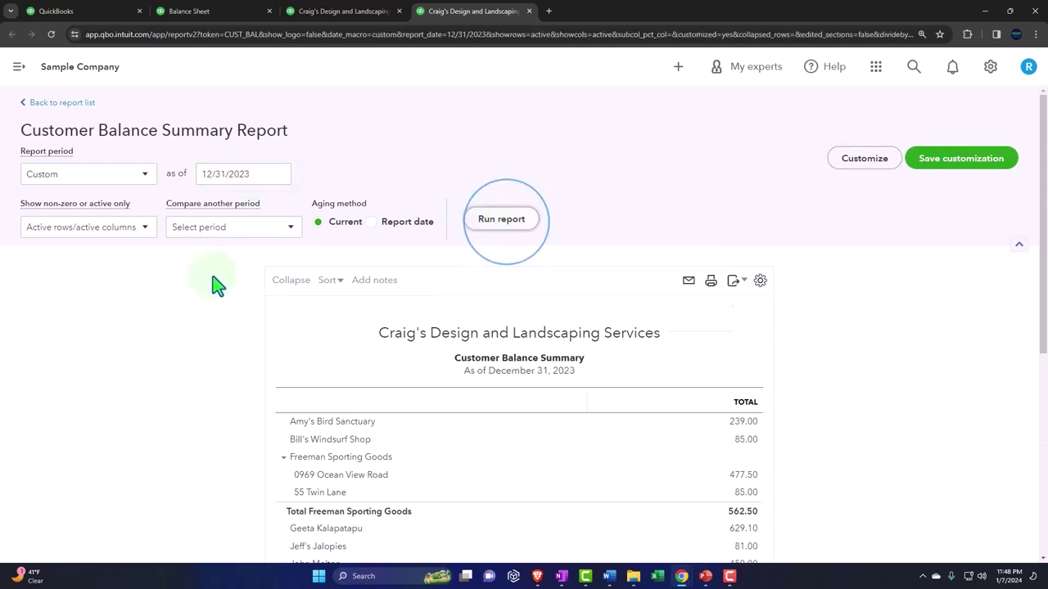
# Compare the Customer Balance Summary total with Total Accounts Receivable on the Balance Sheet, dismissing the feedback survey, and return to the customer report.
pyautogui.scroll(-2, 205, 289)
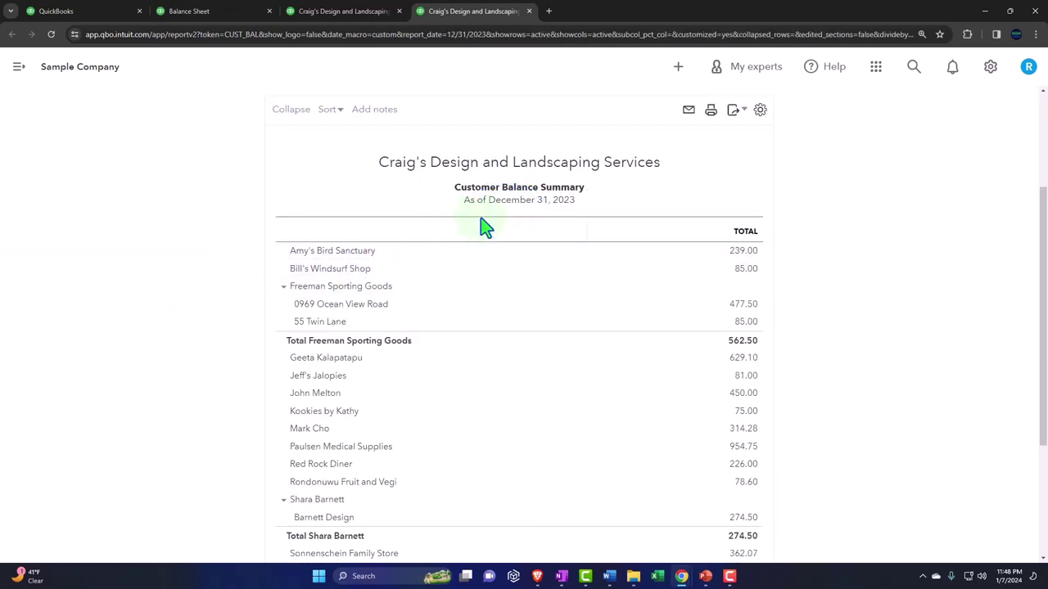
pyautogui.scroll(2, 537, 221)
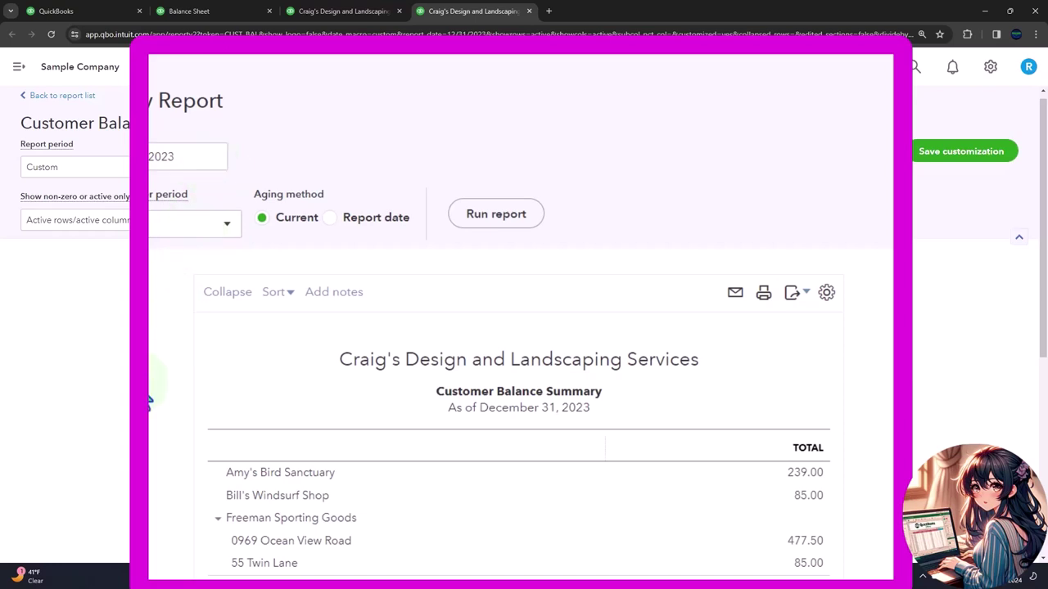
pyautogui.scroll(-3, 150, 399)
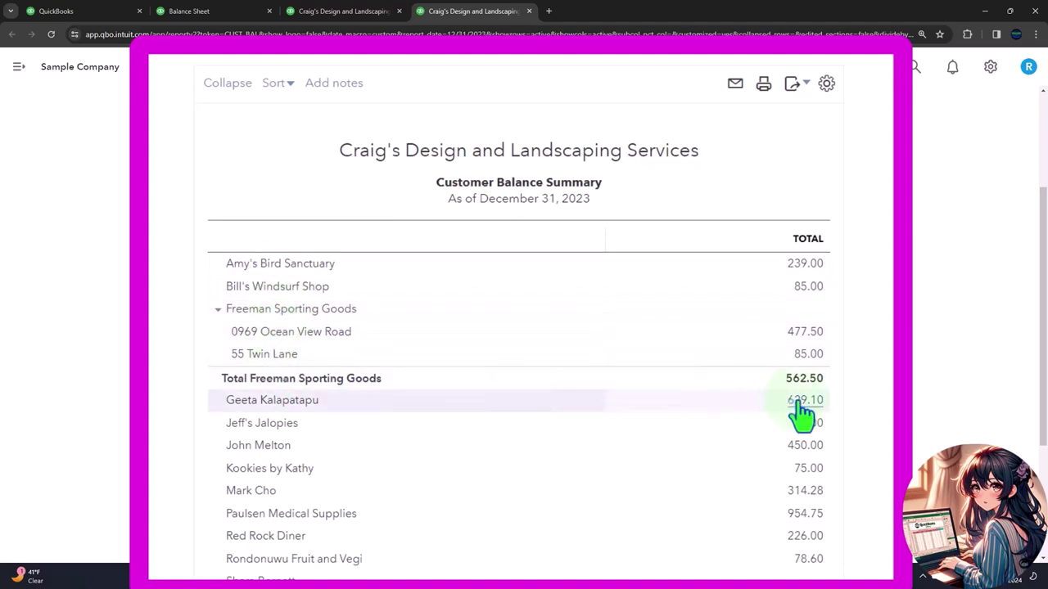
pyautogui.scroll(-5, 802, 416)
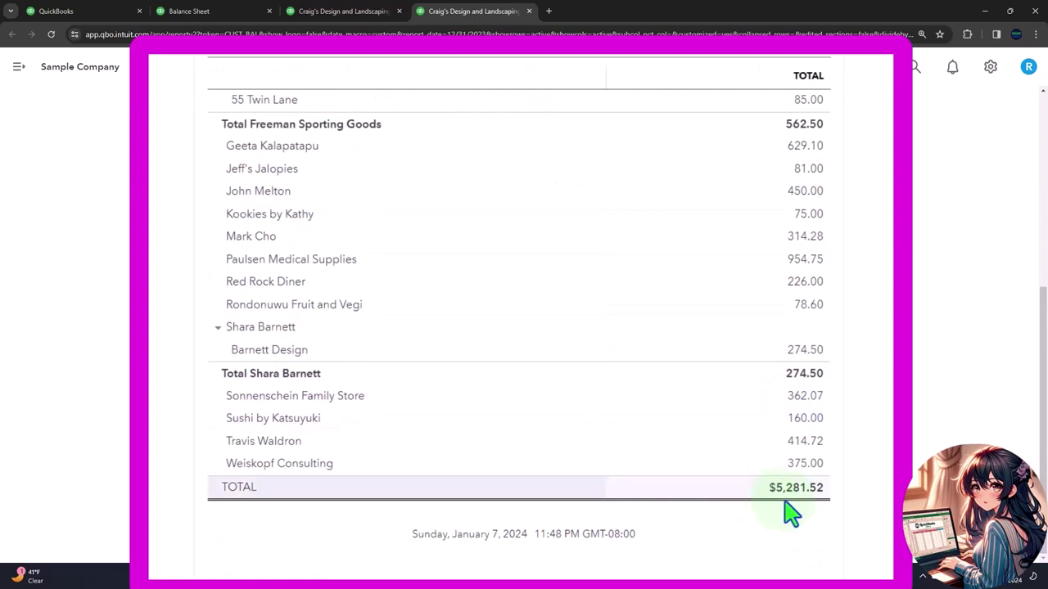
pyautogui.click(228, 20)
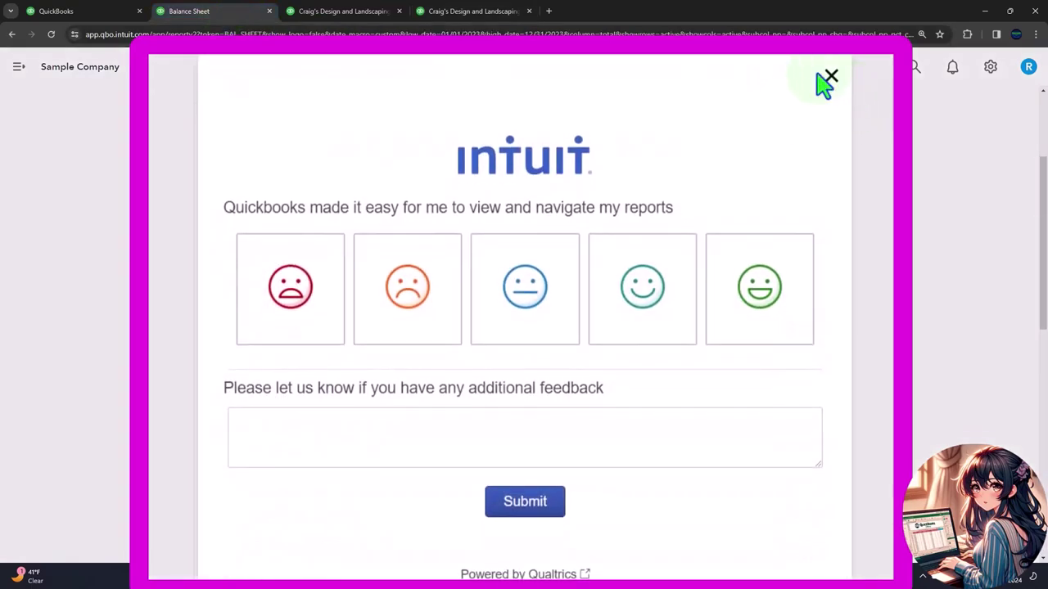
pyautogui.click(830, 82)
pyautogui.scroll(-1, 830, 402)
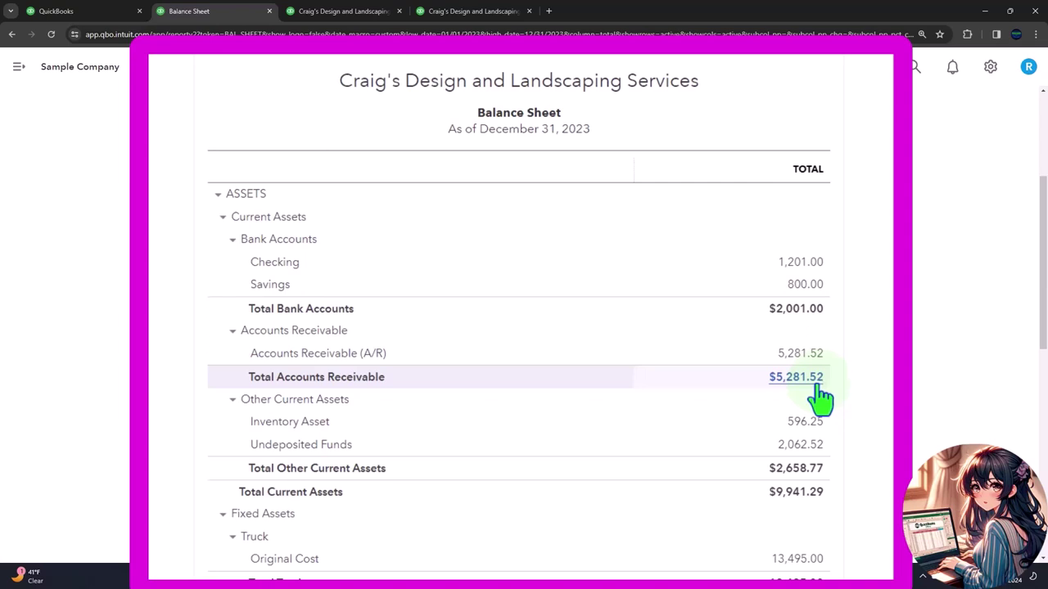
pyautogui.click(503, 18)
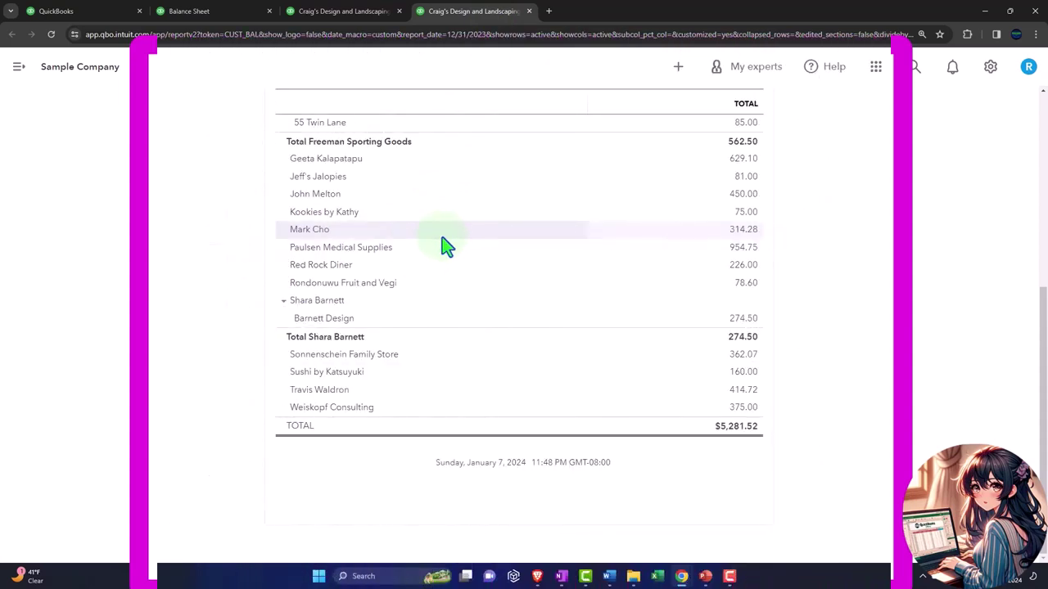
# Open the All sales page of the Sales area in the first browser tab and collapse the navigation menu.
pyautogui.click(103, 15)
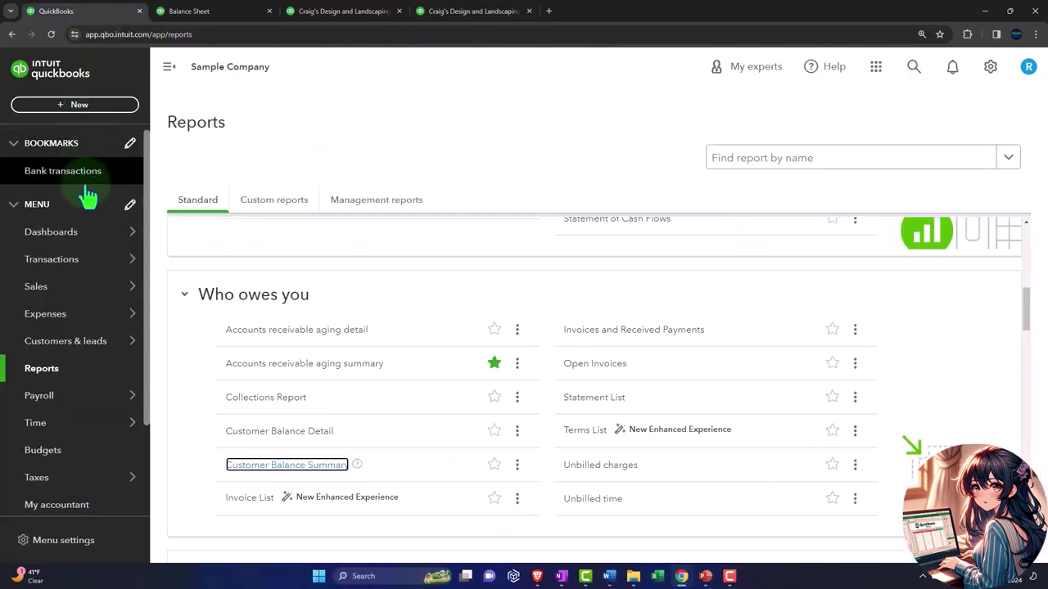
pyautogui.click(49, 372)
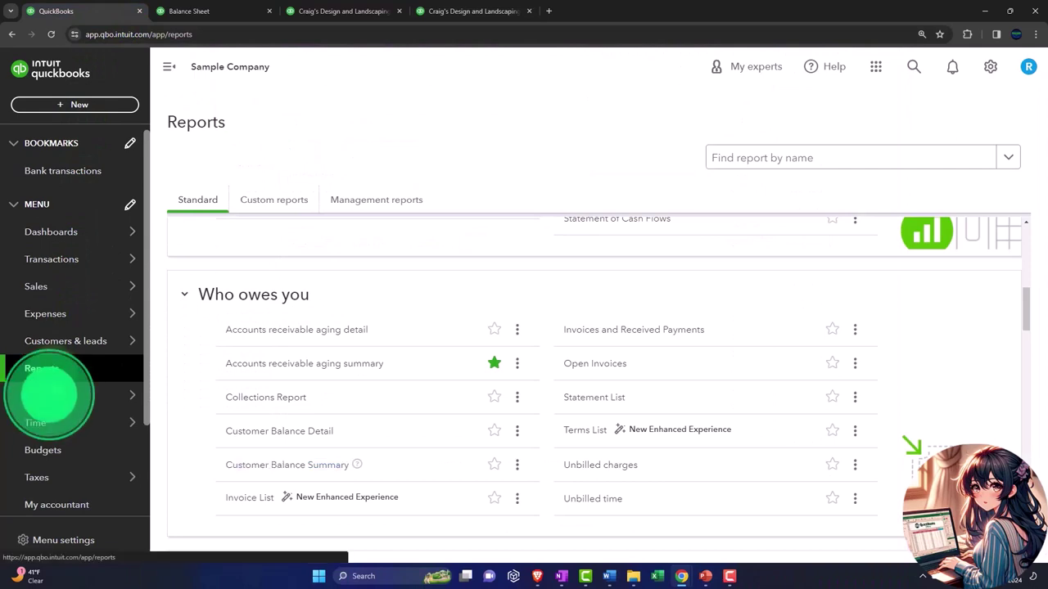
pyautogui.click(38, 294)
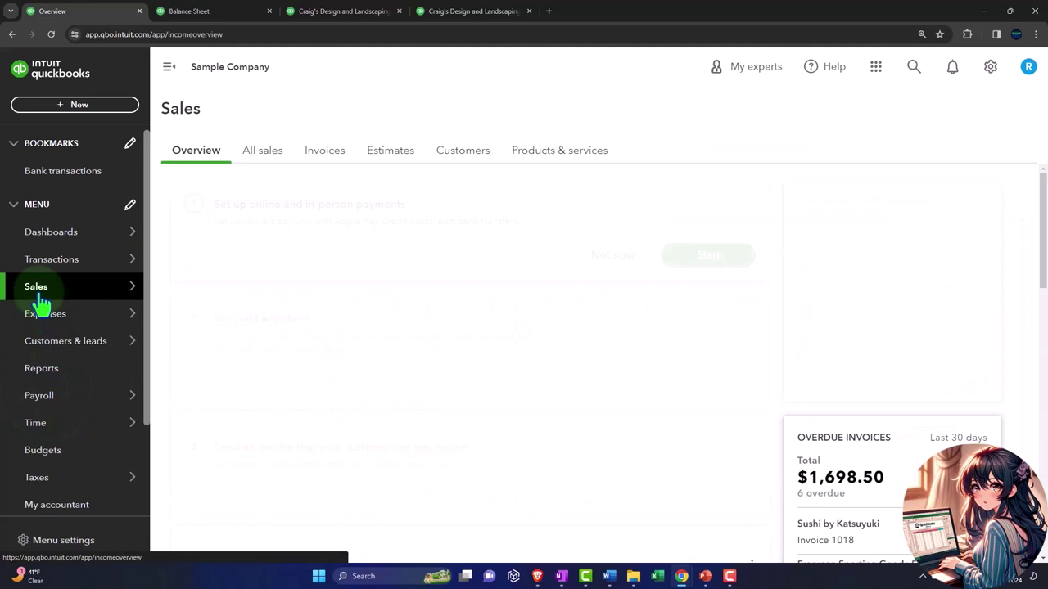
pyautogui.click(255, 154)
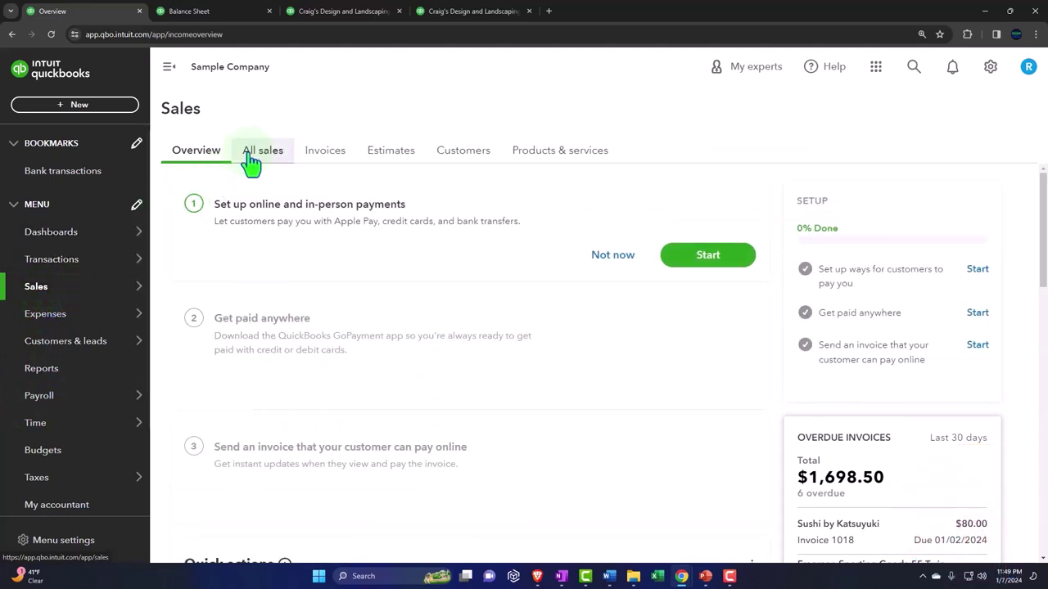
pyautogui.click(169, 70)
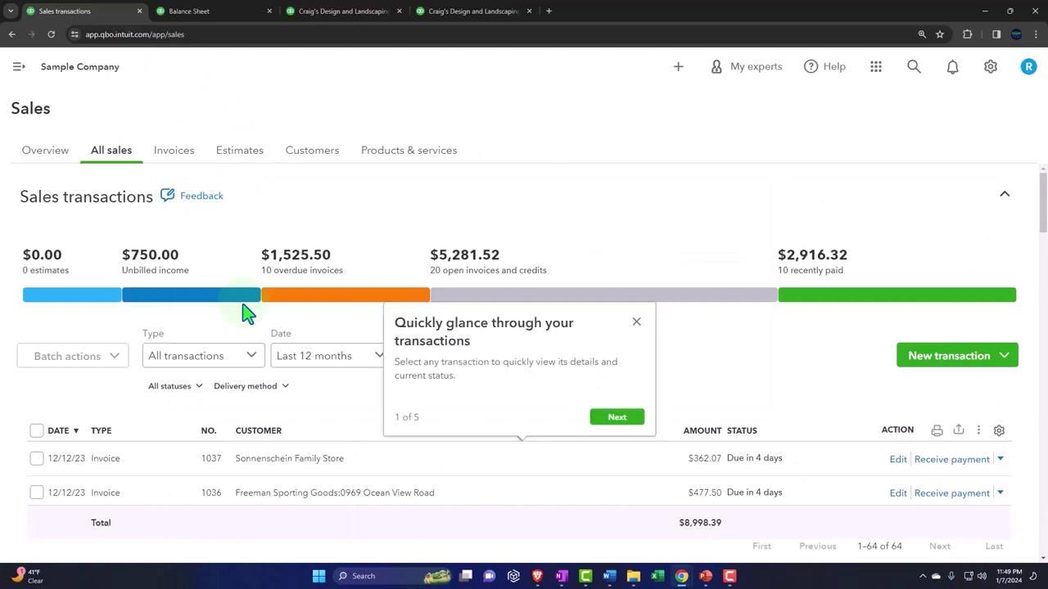
# Filter the sales transactions to open invoices from the summary bar and dismiss the transactions tip.
pyautogui.click(344, 298)
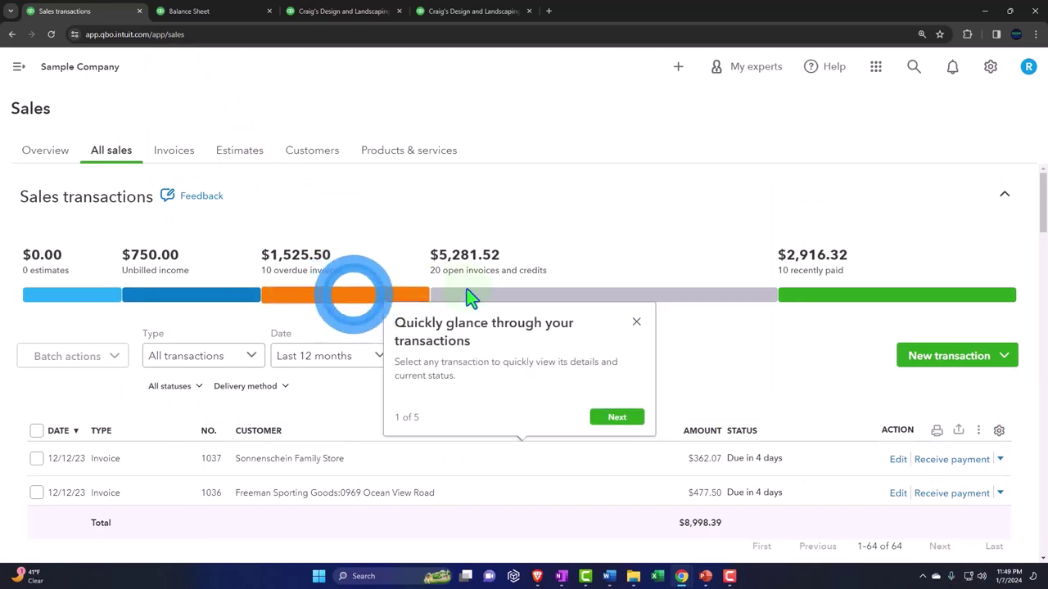
pyautogui.scroll(-5, 274, 405)
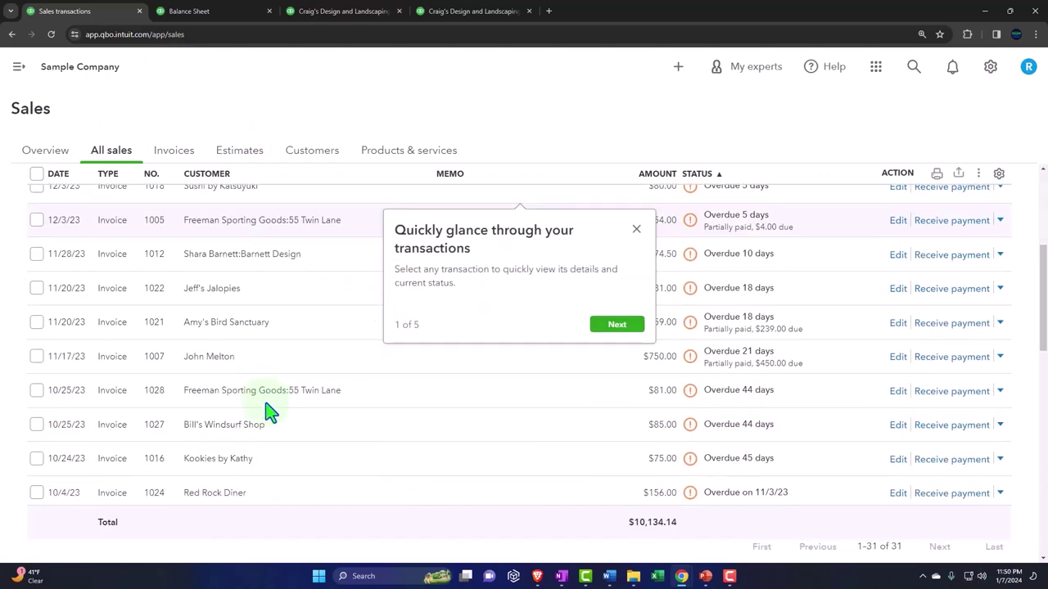
pyautogui.scroll(8, 270, 405)
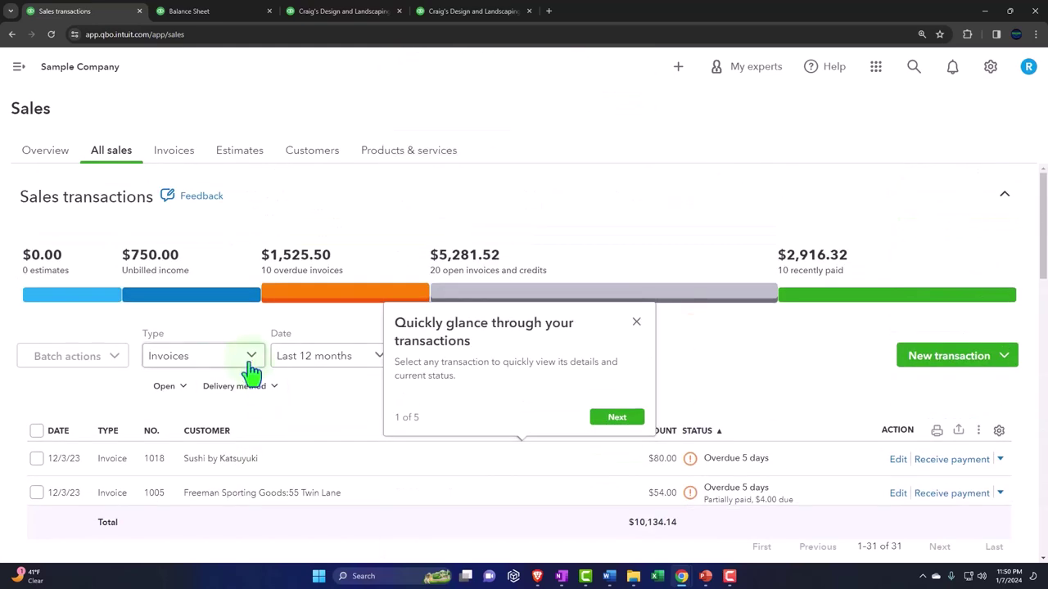
pyautogui.click(636, 321)
# Check the Date and Type filter options, keep Invoices as the type, and examine the listed invoices down to their total.
pyautogui.click(381, 365)
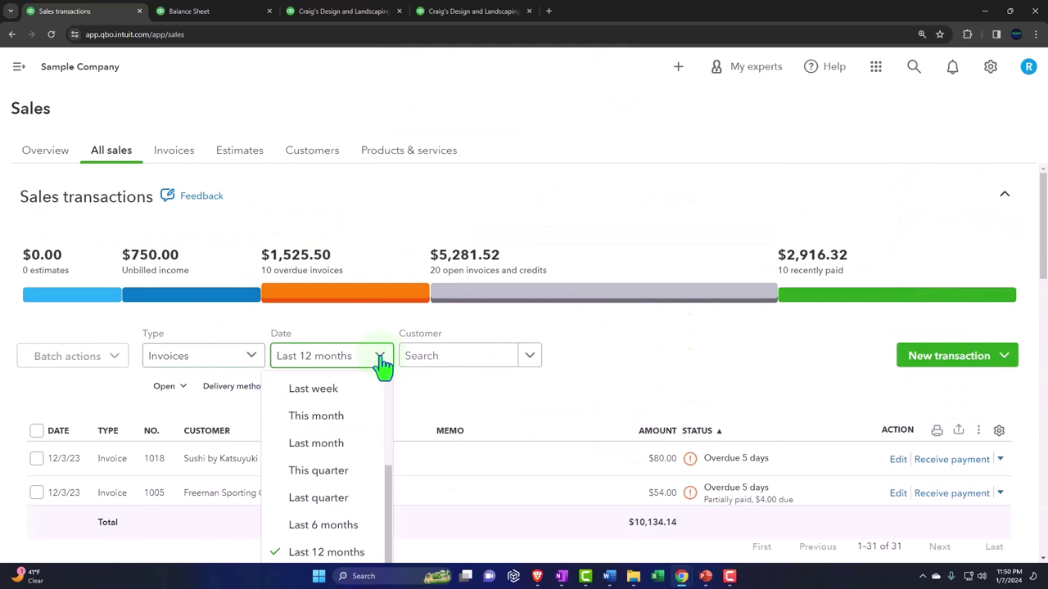
pyautogui.click(381, 365)
pyautogui.click(251, 360)
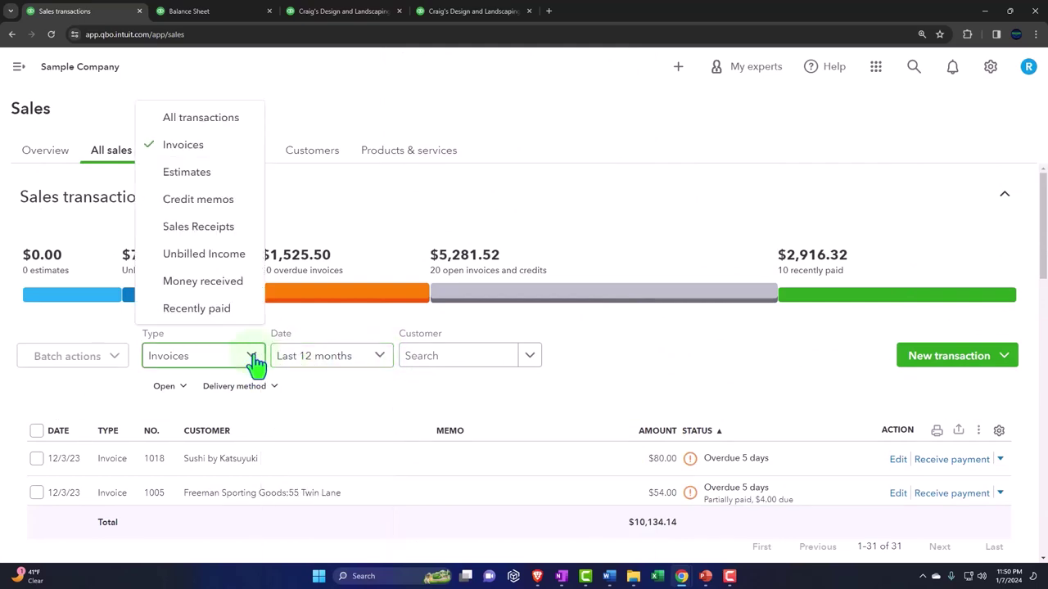
pyautogui.click(153, 147)
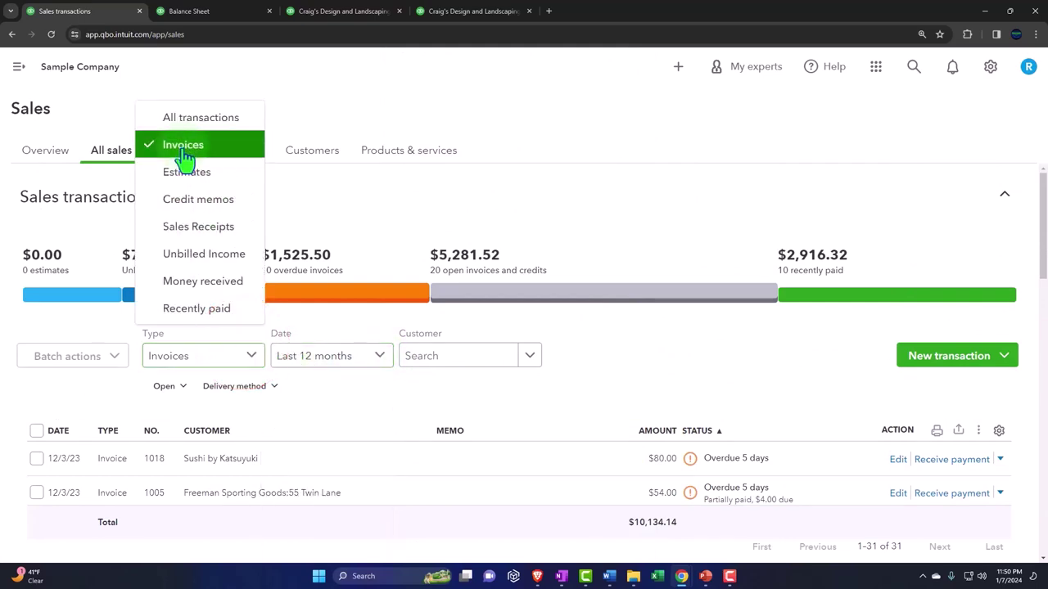
pyautogui.scroll(-10, 398, 393)
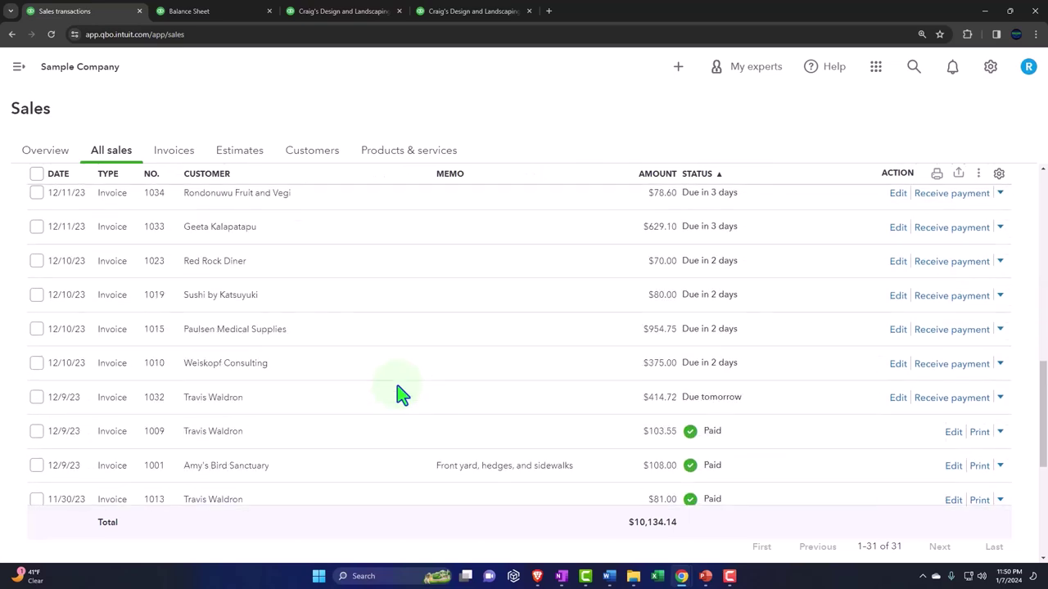
pyautogui.scroll(-3, 399, 393)
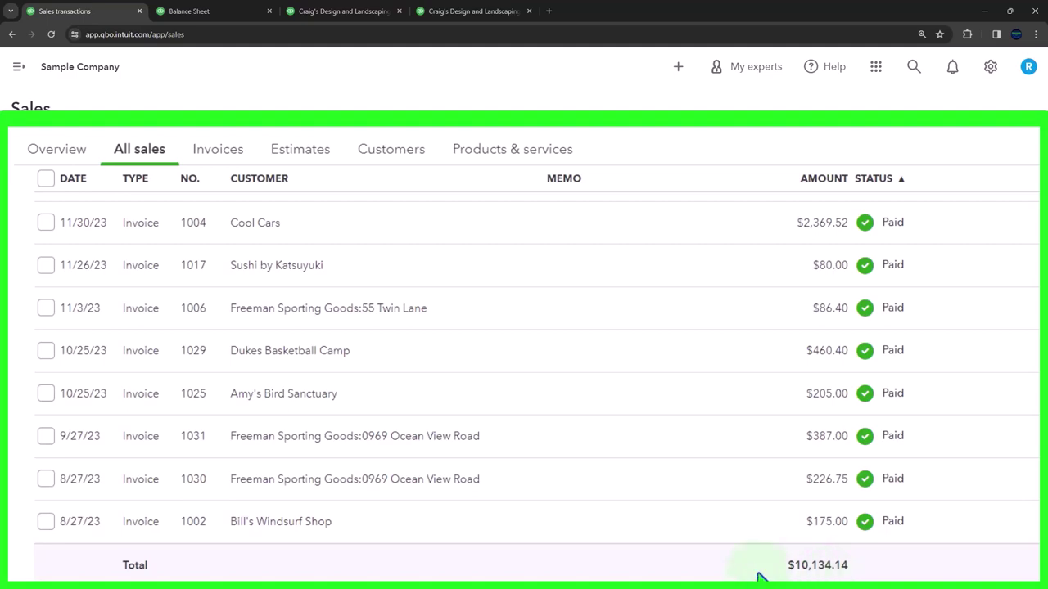
pyautogui.scroll(12, 596, 571)
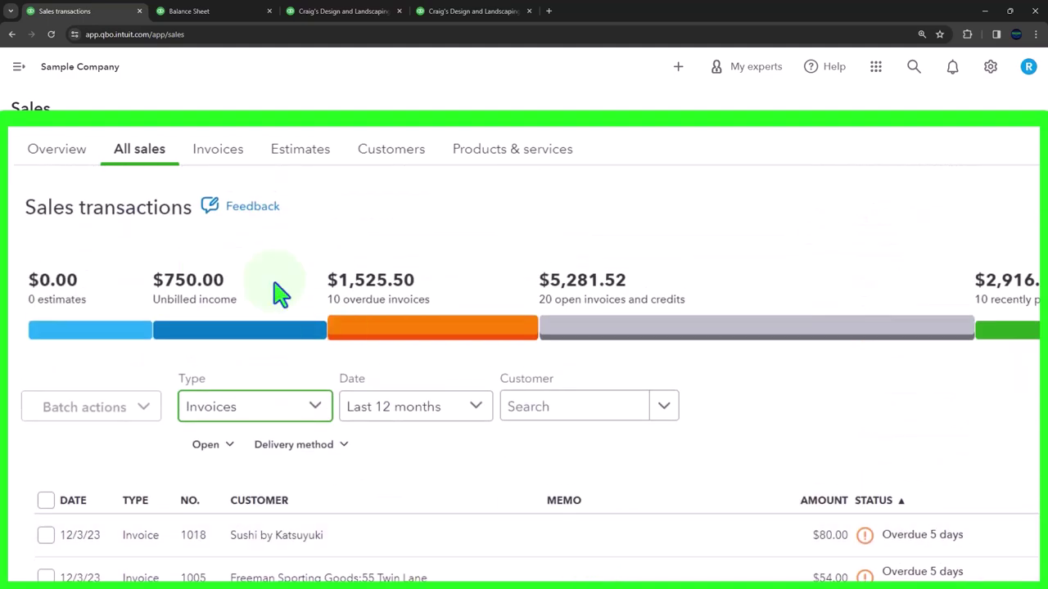
# Open the Invoices page in Sales, filter the list to Unpaid status, and review the listed invoices.
pyautogui.click(216, 157)
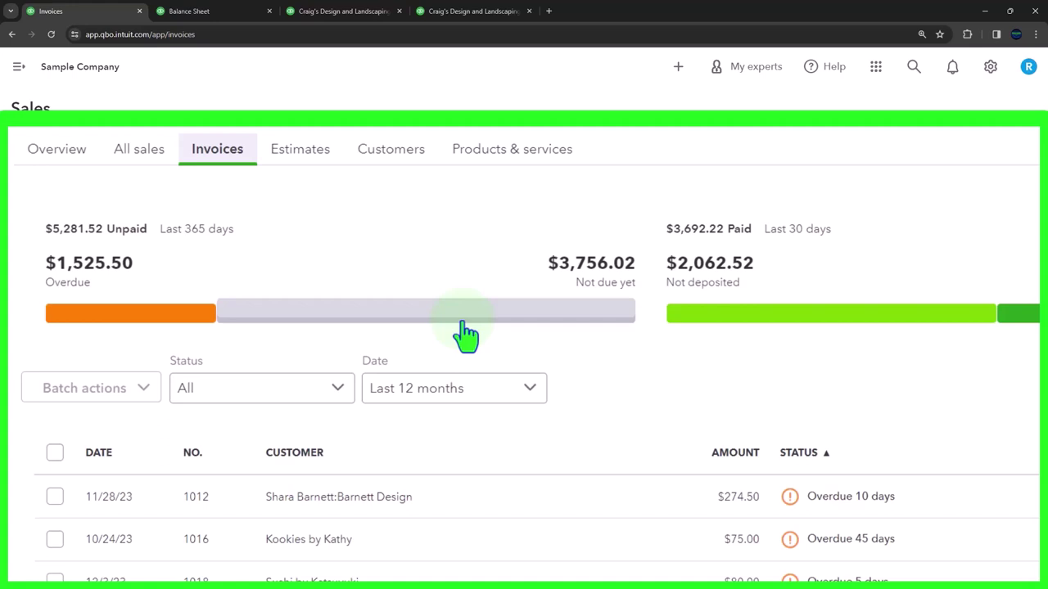
pyautogui.scroll(-1, 465, 333)
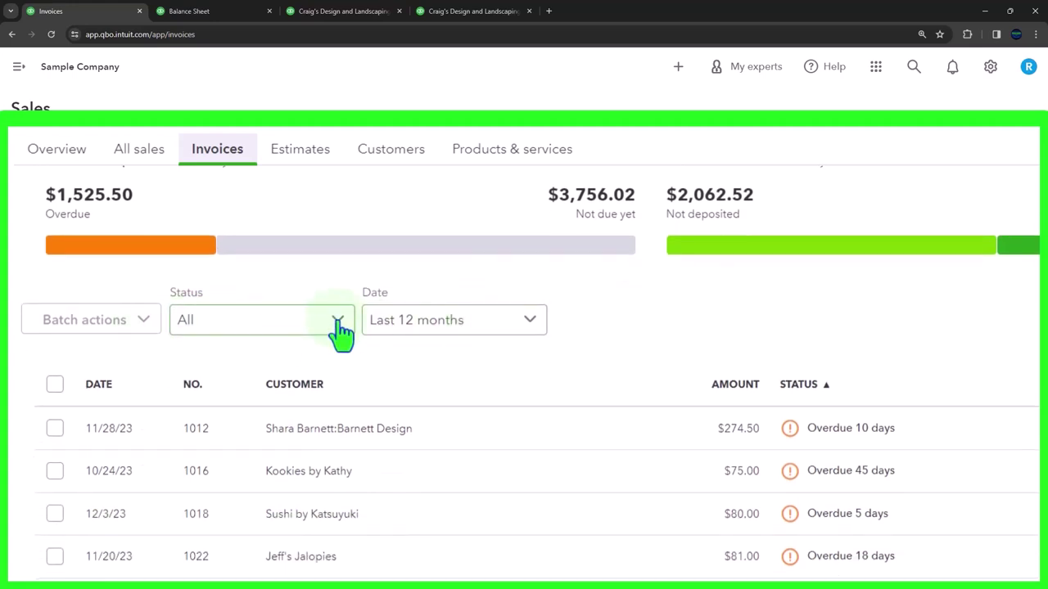
pyautogui.click(338, 322)
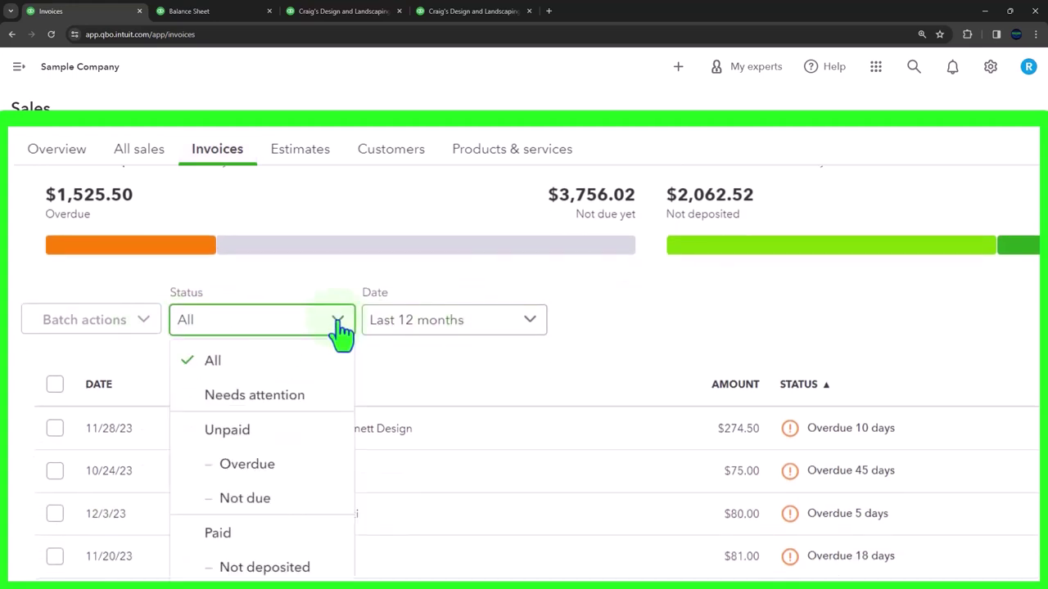
pyautogui.click(300, 432)
pyautogui.scroll(-10, 563, 509)
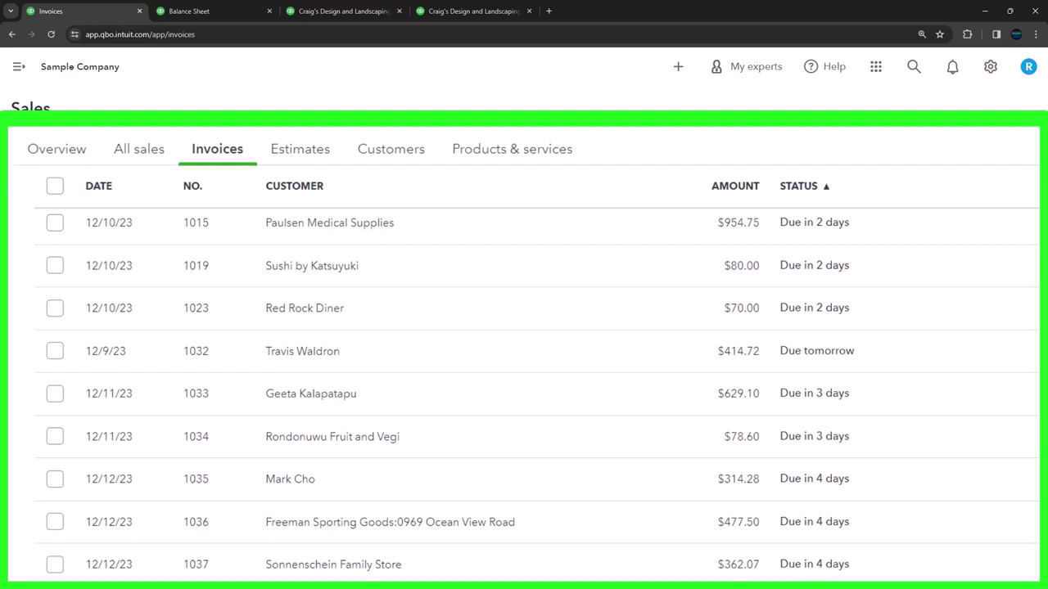
pyautogui.scroll(10, 647, 531)
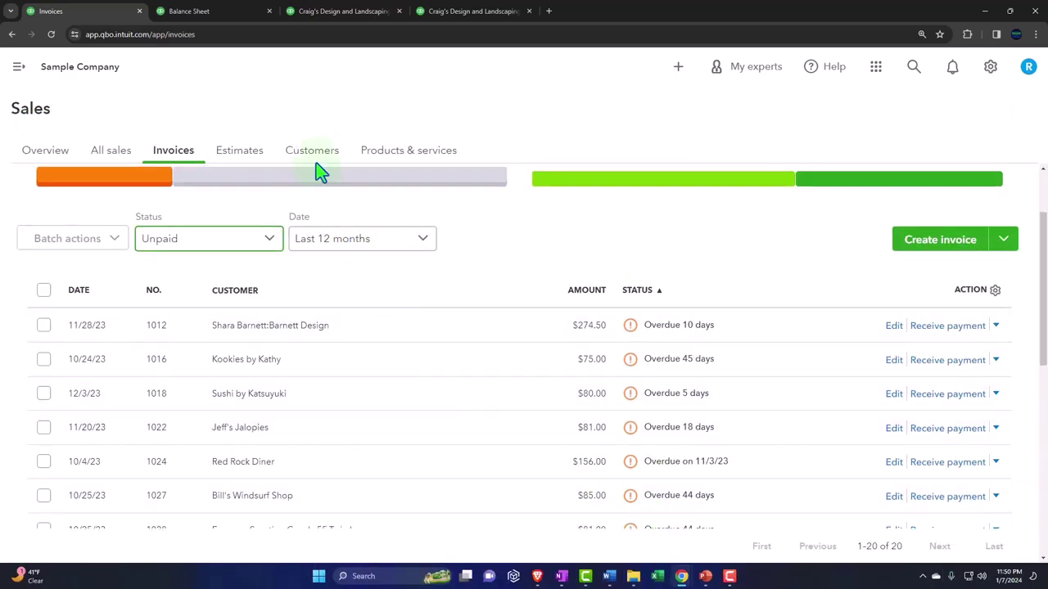
# Open the Customers page in Sales, filter it to open invoices and credits, and review each customer's open balance.
pyautogui.click(312, 158)
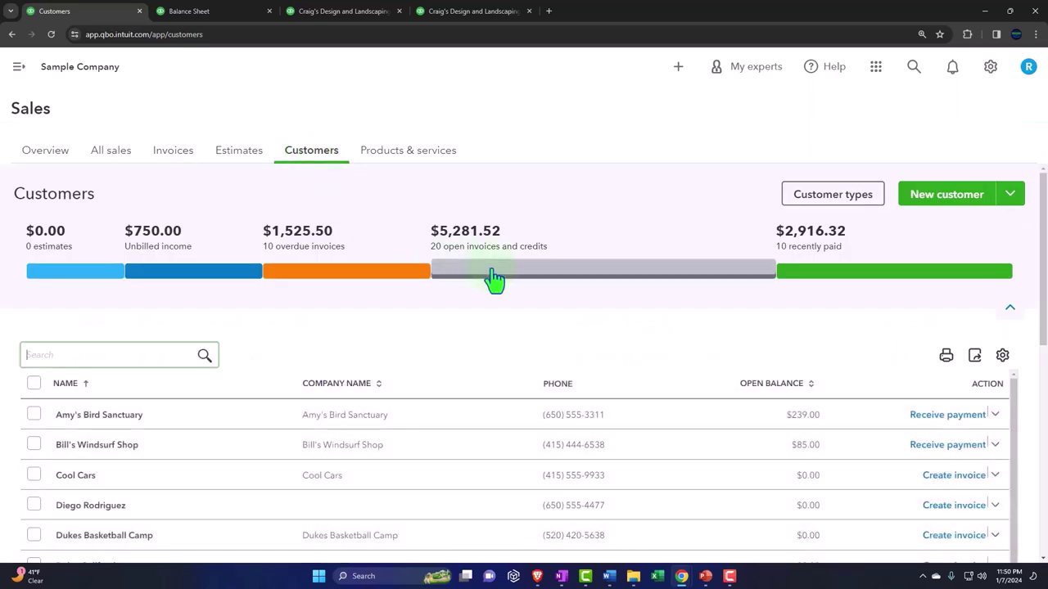
pyautogui.click(491, 275)
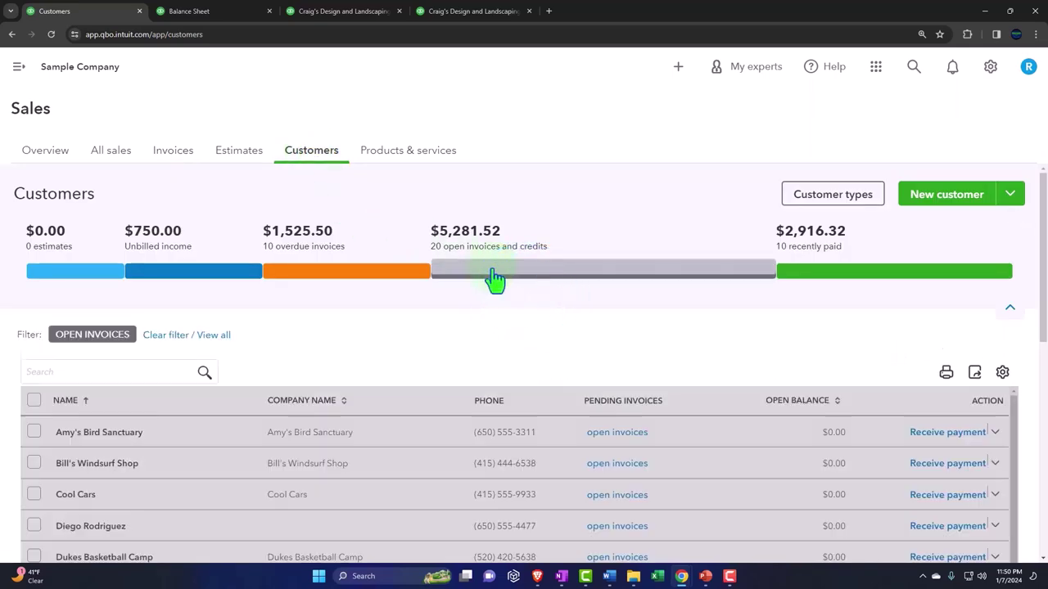
pyautogui.scroll(-2, 598, 379)
pyautogui.scroll(-4, 597, 379)
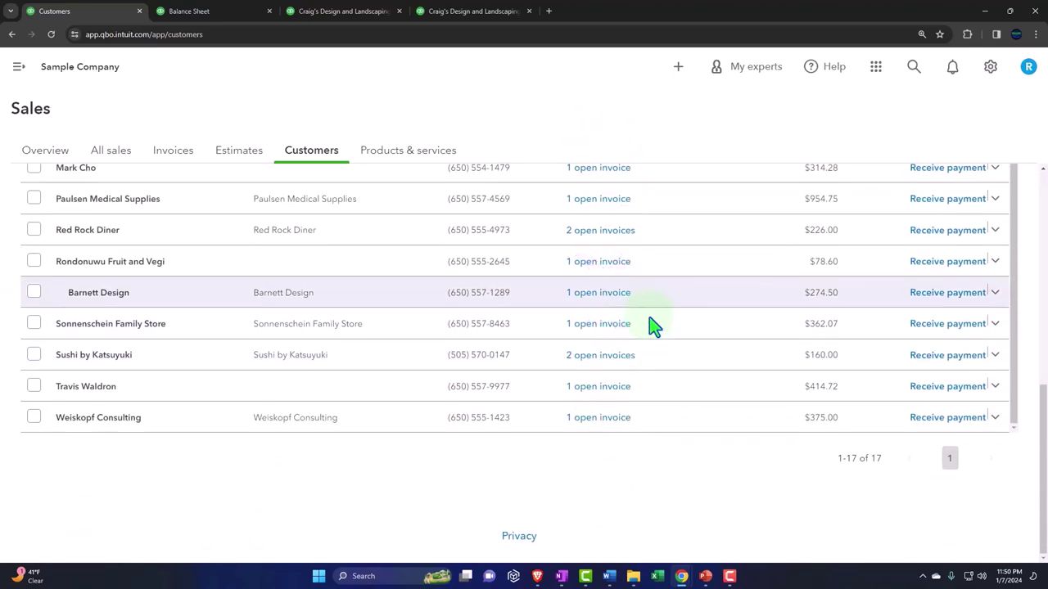
pyautogui.scroll(1, 501, 358)
pyautogui.scroll(10, 503, 356)
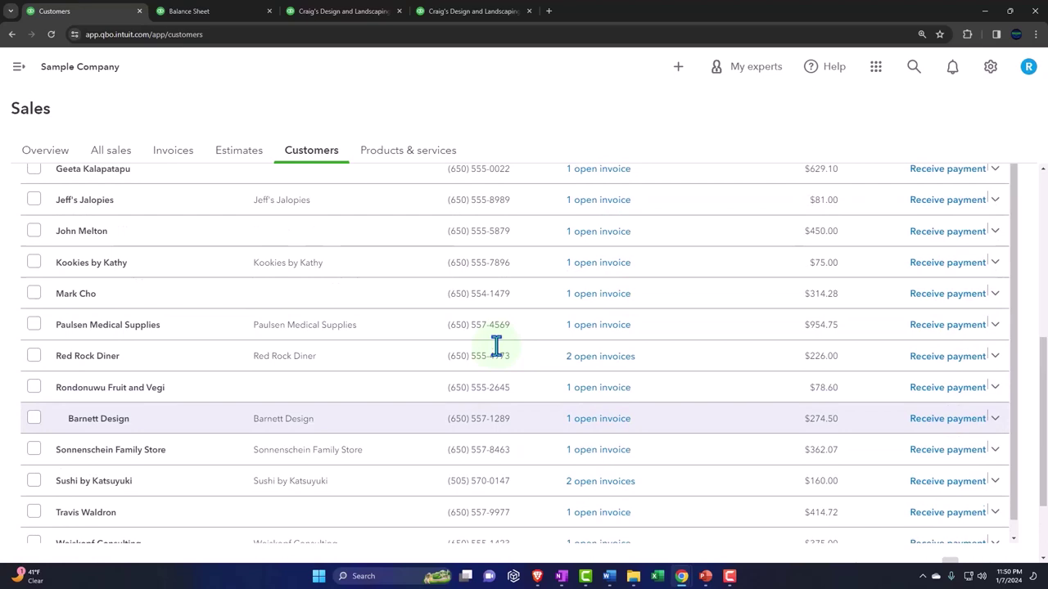
# Check the Customer Balance Summary total against Total Accounts Receivable on the Balance Sheet.
pyautogui.click(457, 12)
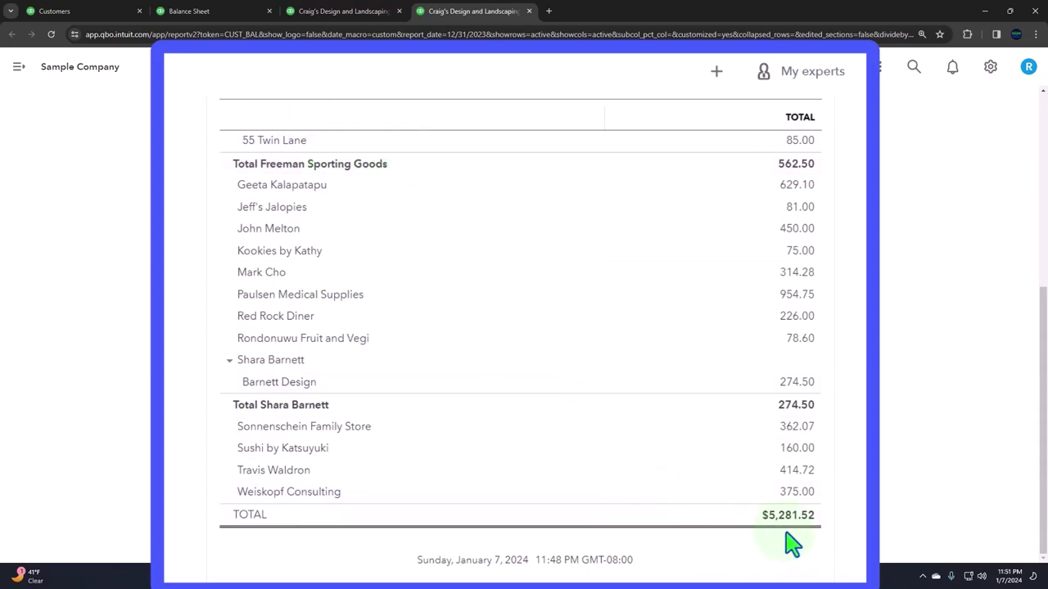
pyautogui.click(209, 11)
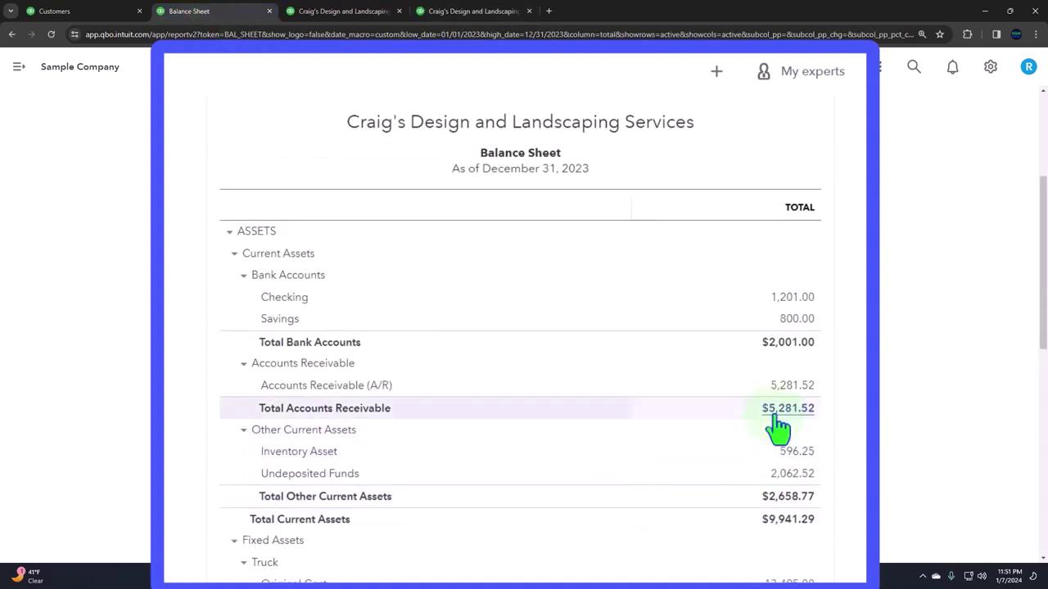